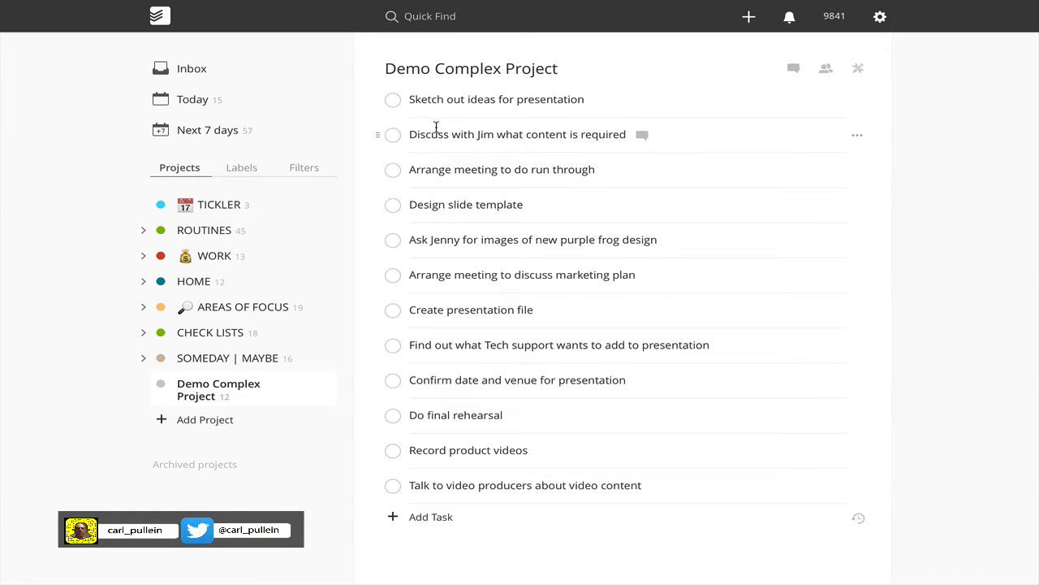
Add the thinking label to the task "Sketch out ideas for presentation" and save it.
click(587, 101)
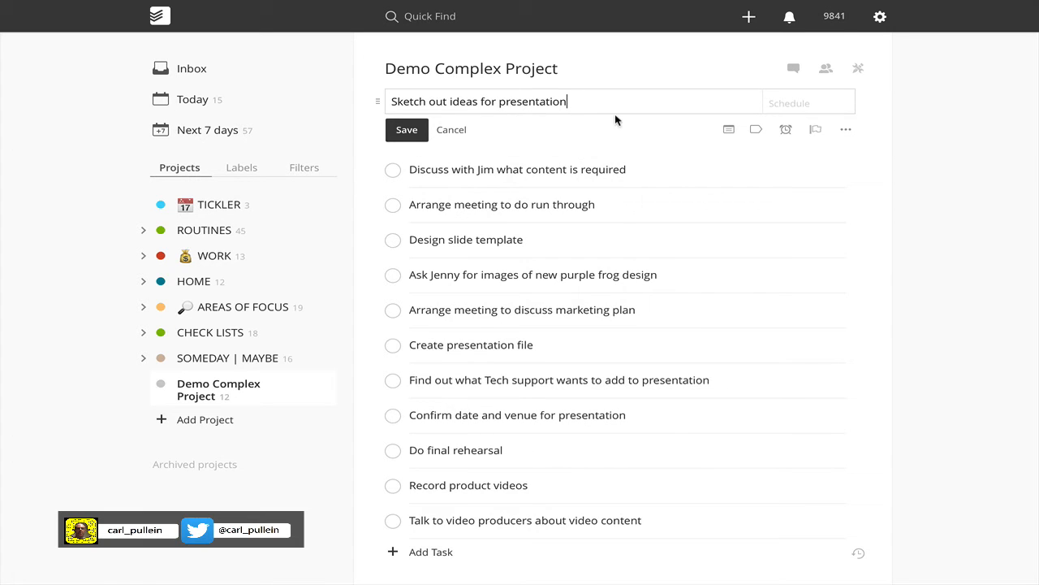
click(452, 131)
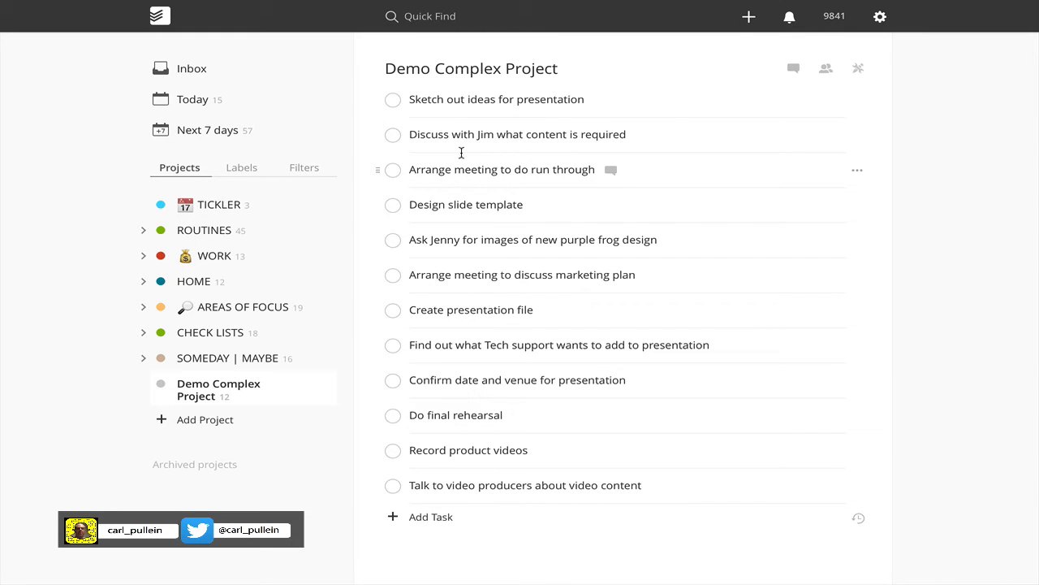
click(588, 101)
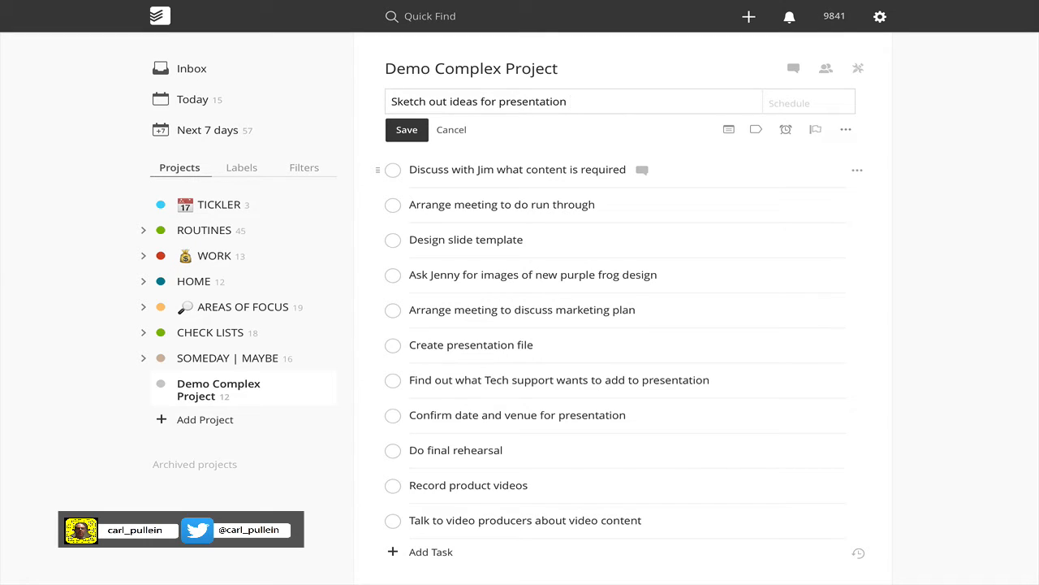
text(@)
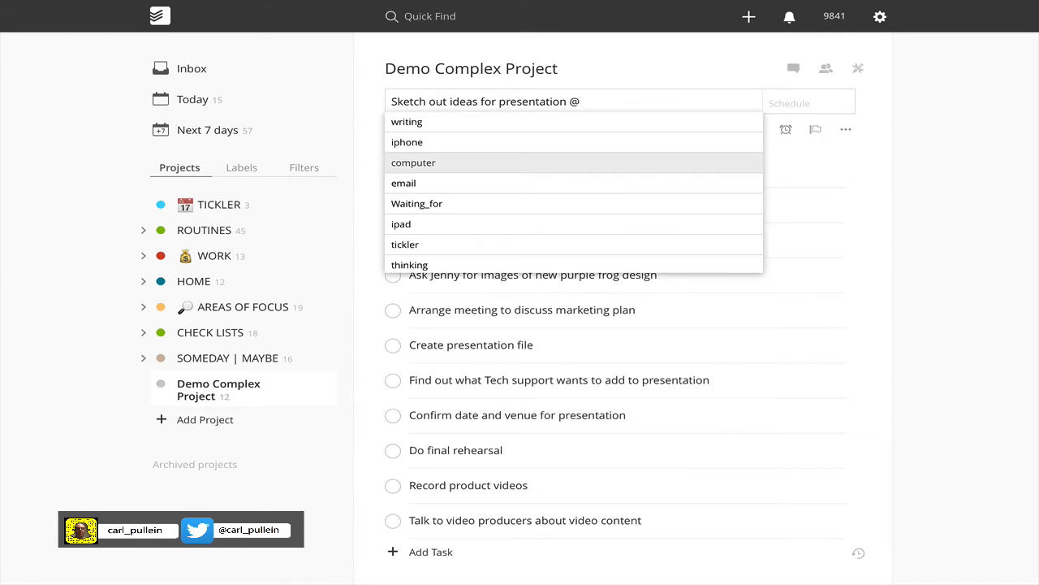
text(th)
key(Return)
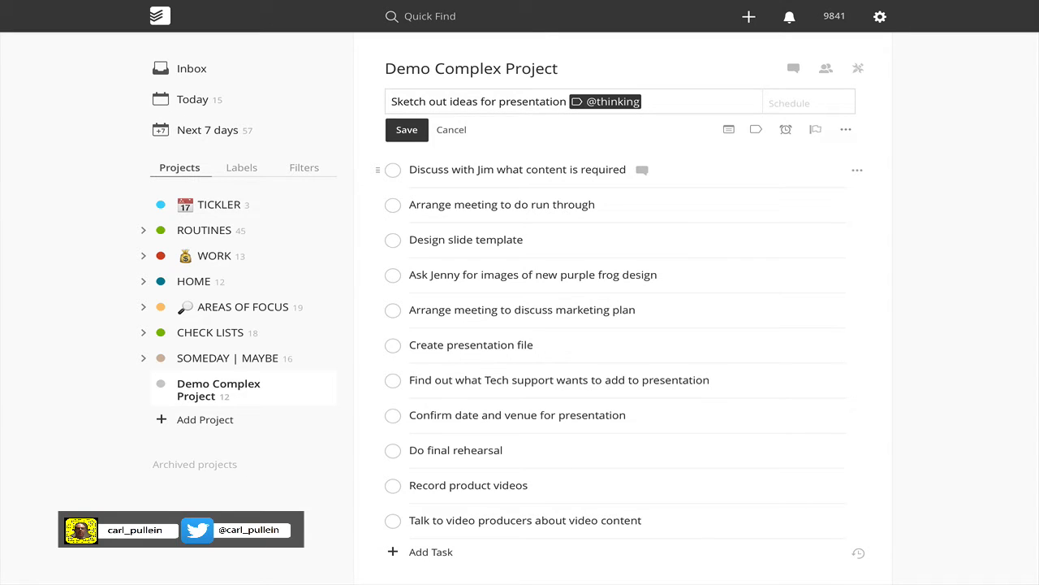
click(402, 134)
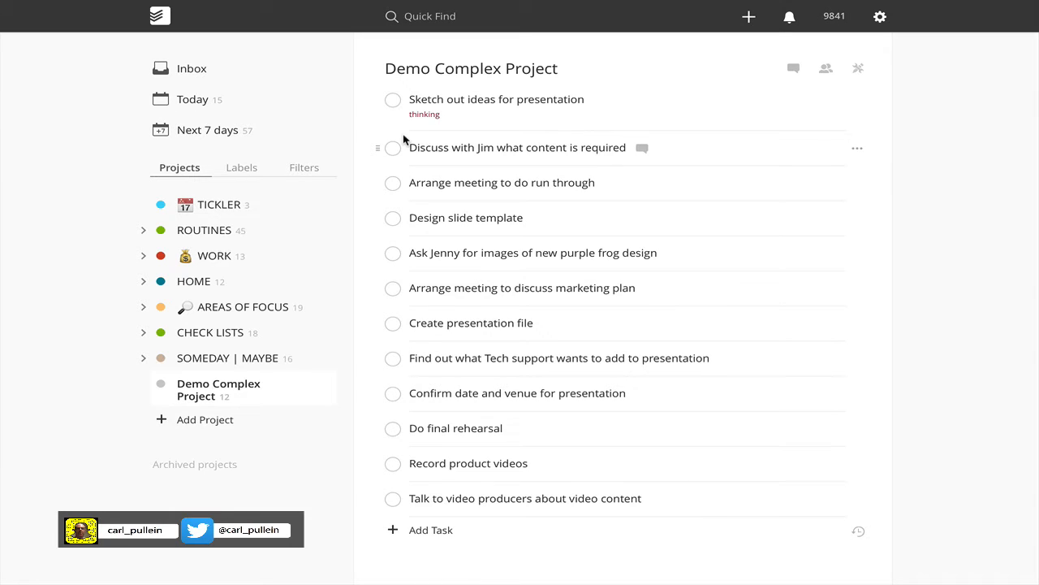
Create a label with the first name of the colleague in the required-content discussion task, in lowercase, and save it on that task.
click(455, 147)
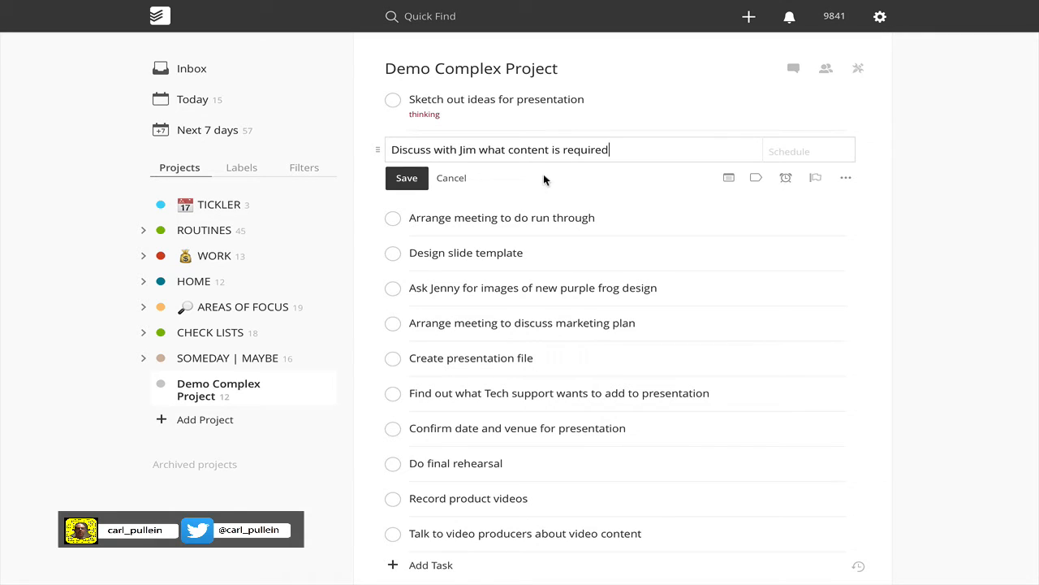
text(@)
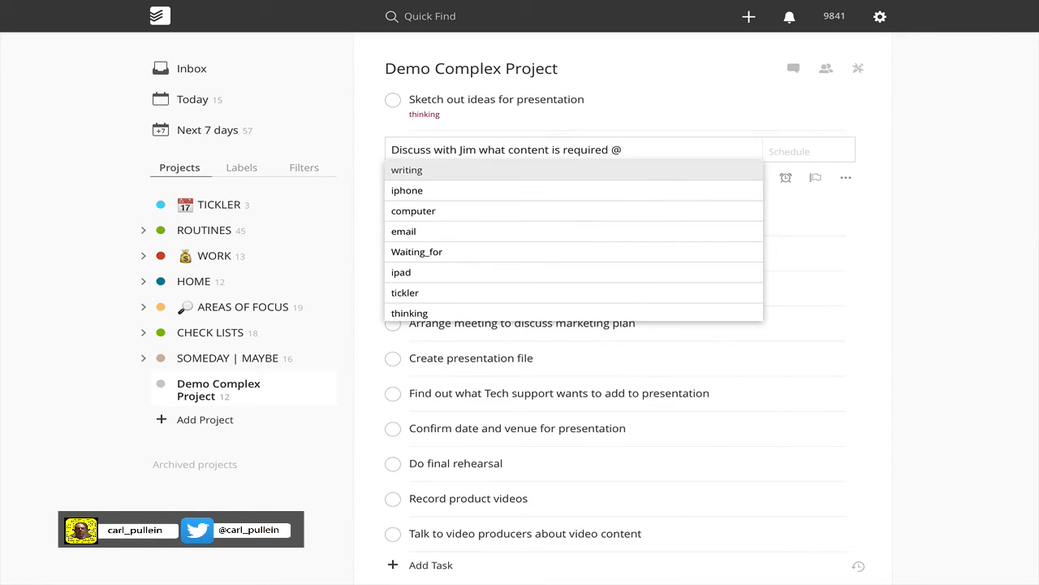
text(jim)
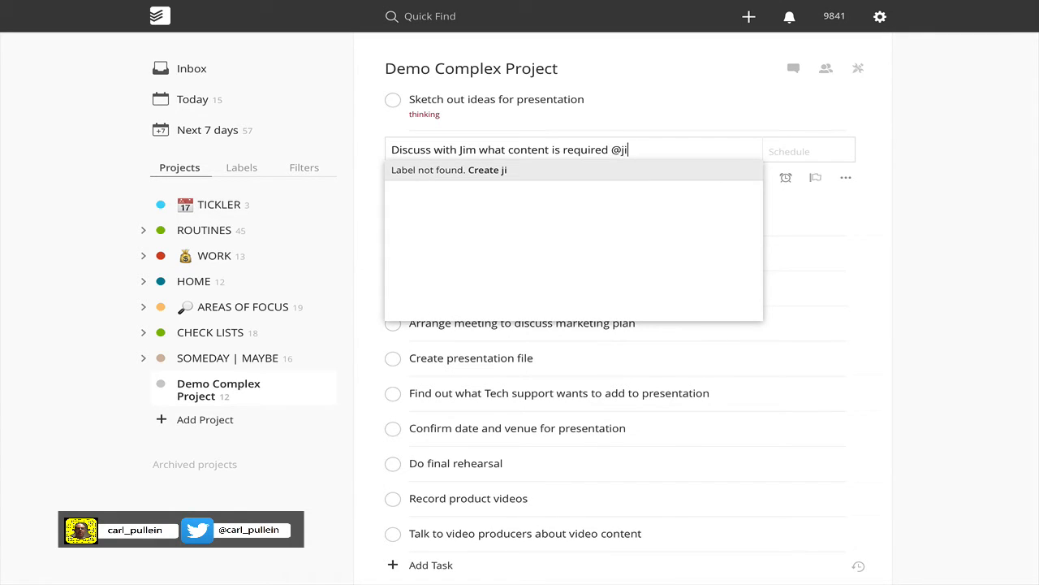
click(505, 170)
click(413, 185)
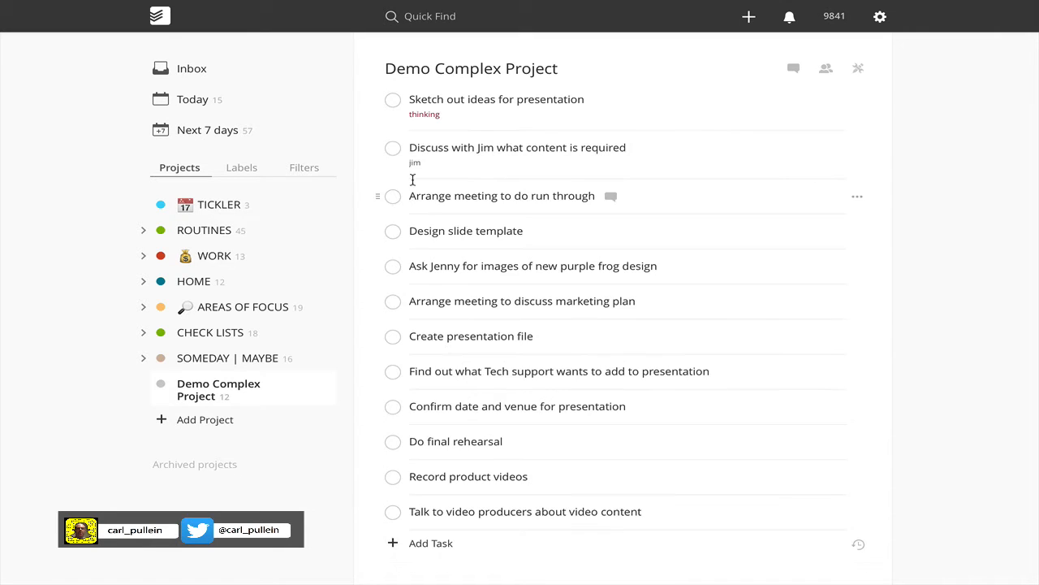
Add the design label to the task "Design slide template" and save it.
click(484, 196)
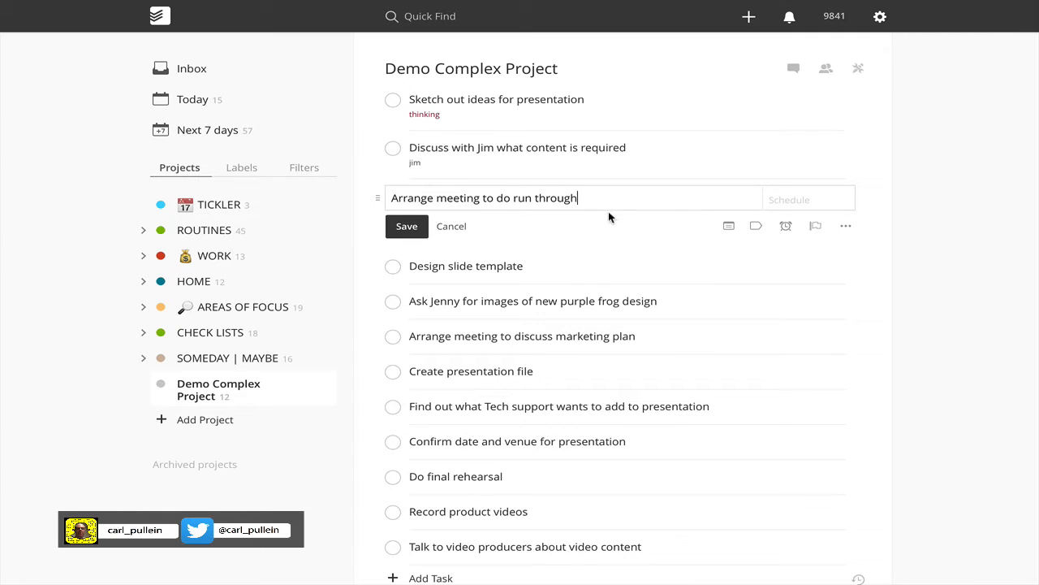
click(451, 227)
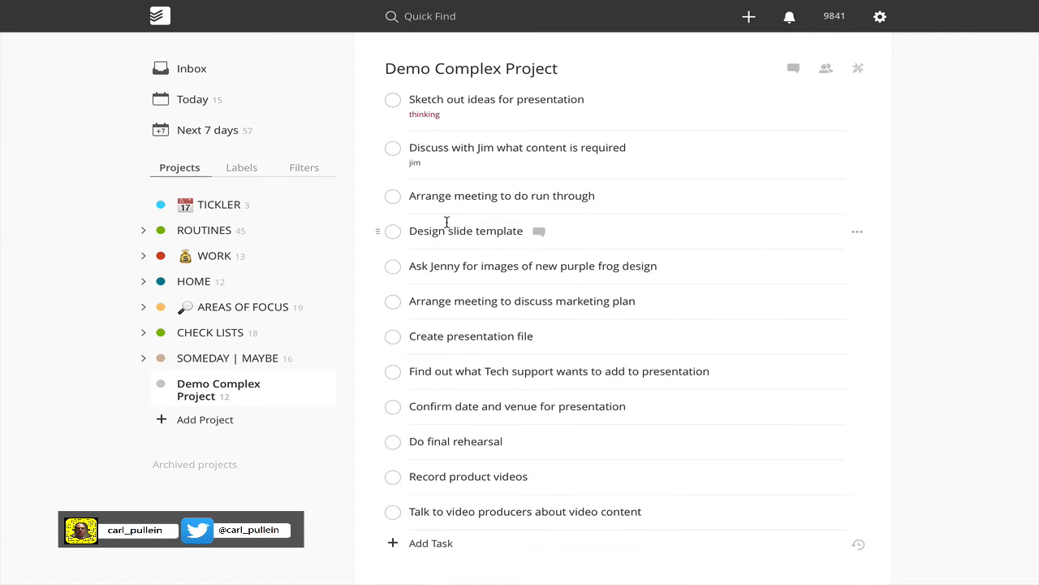
click(524, 235)
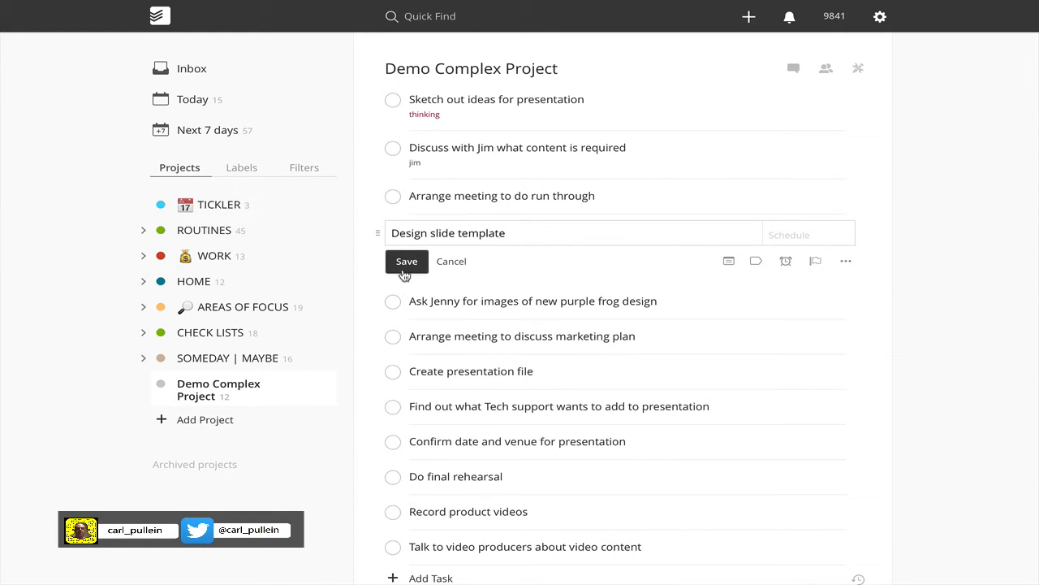
text(@d)
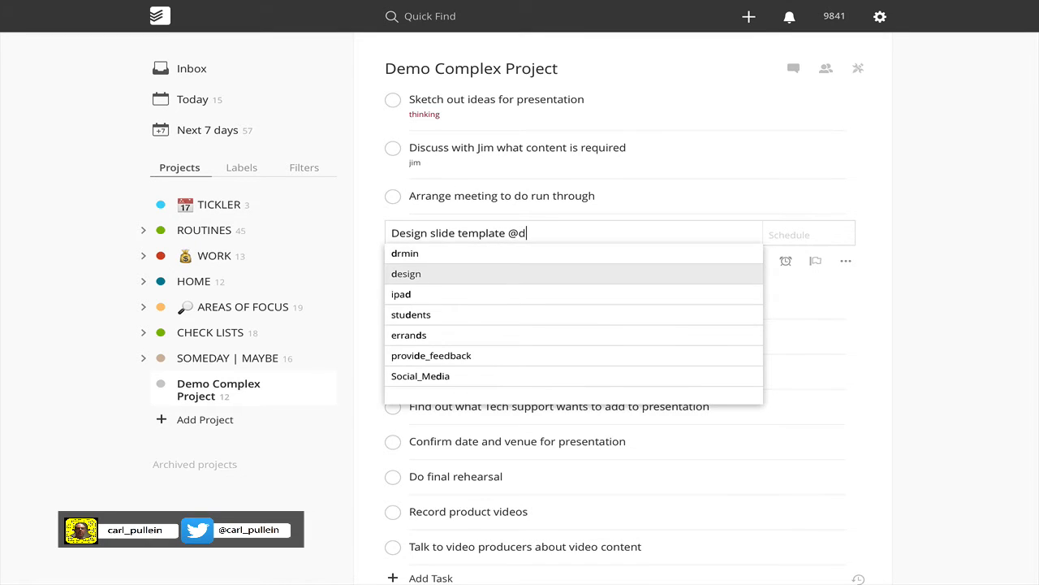
click(406, 278)
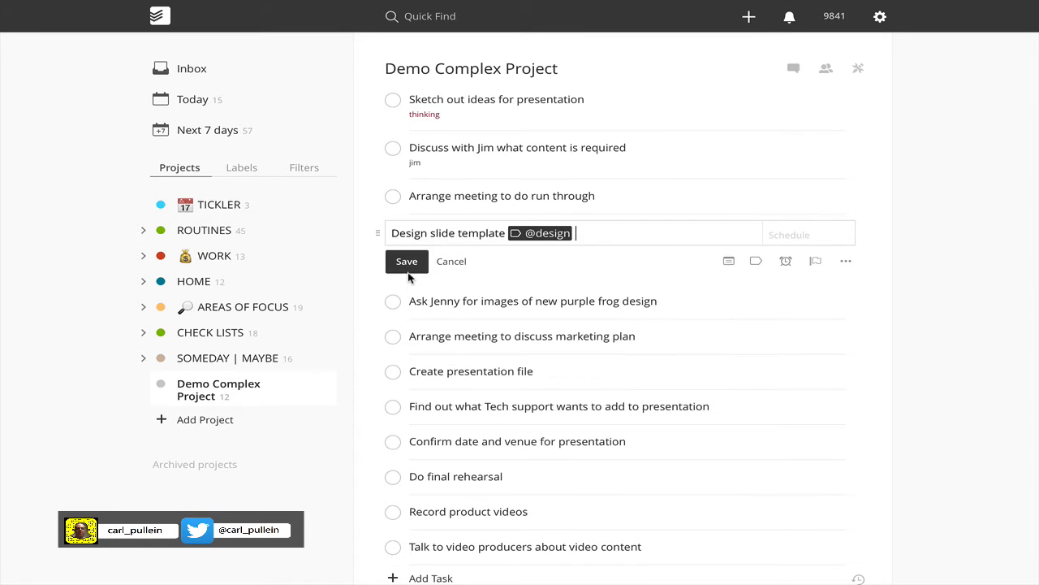
click(407, 261)
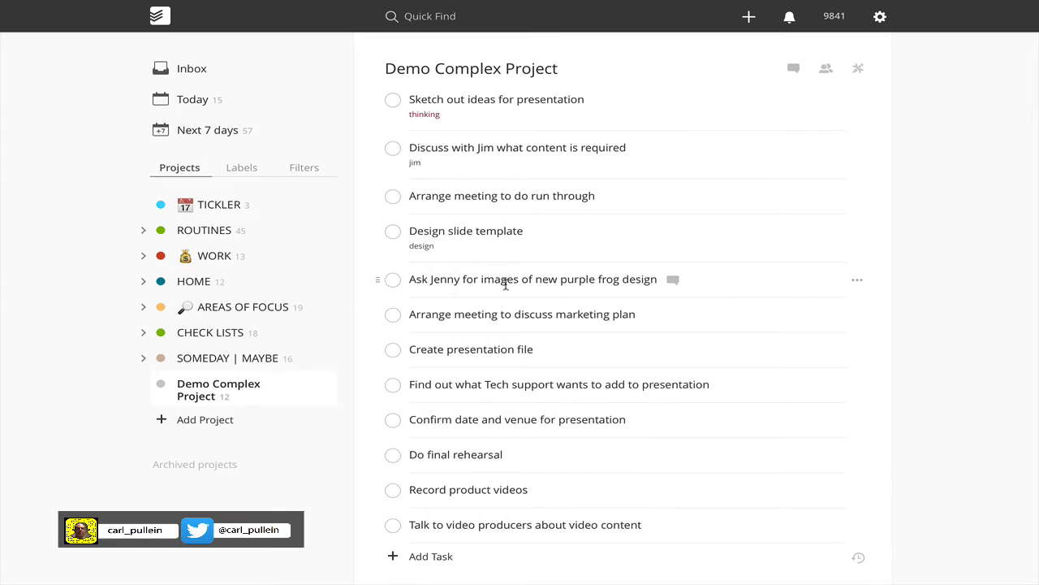
Create a label with the first name of the colleague in the purple frog design images task and save it on that task.
click(655, 279)
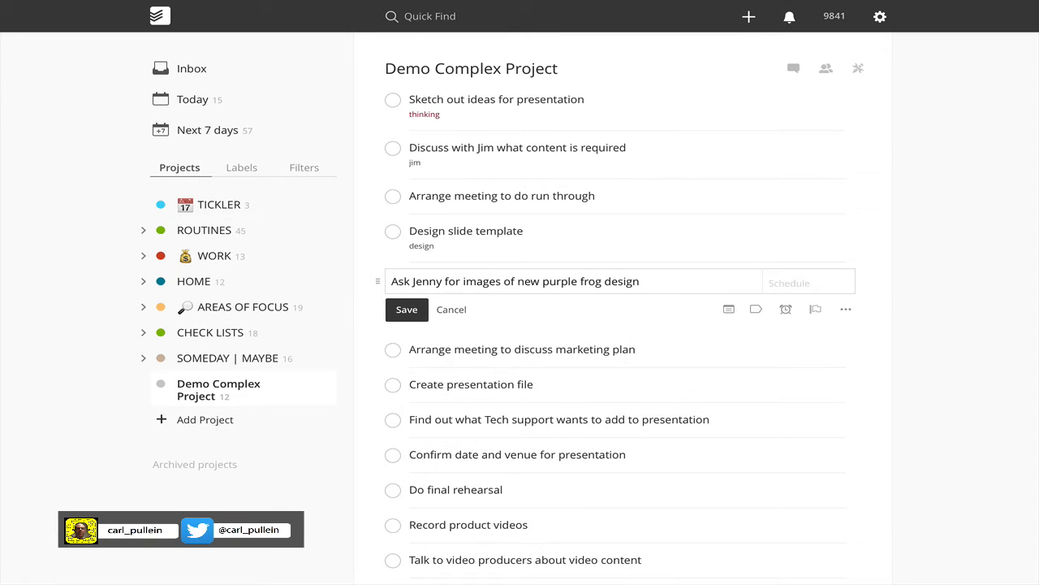
text(@Jenn)
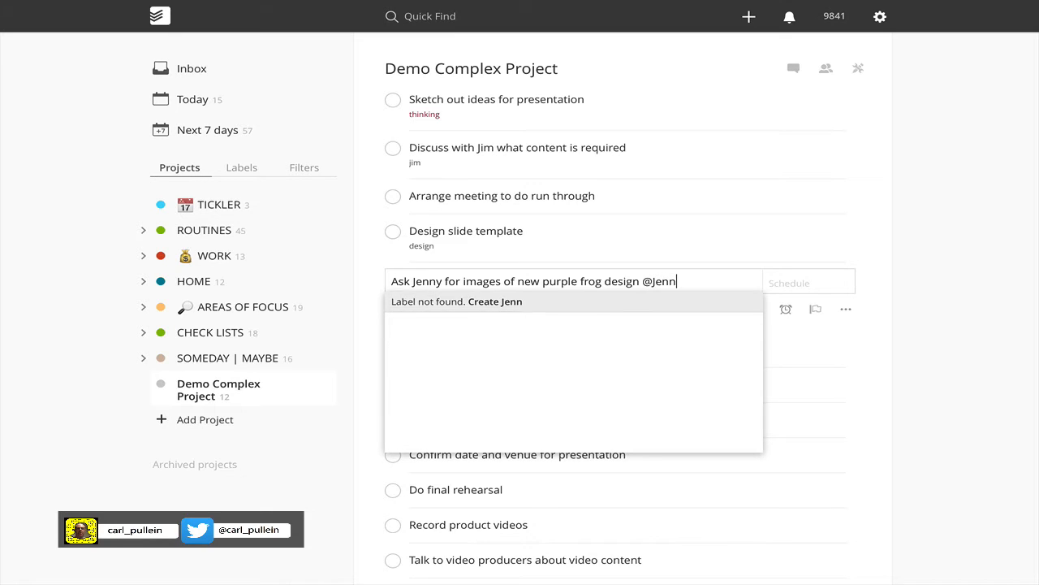
text(y)
click(522, 306)
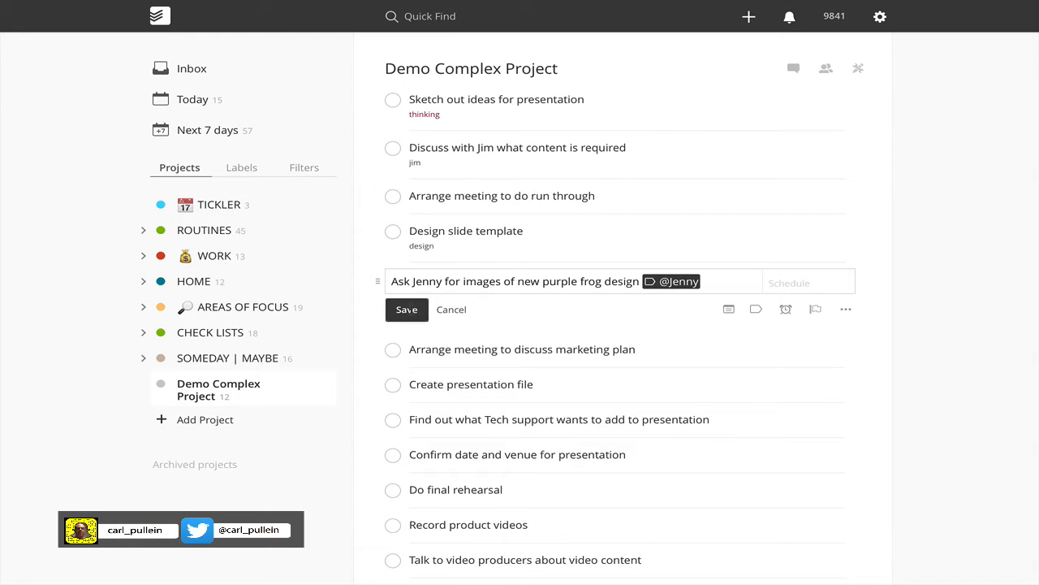
click(411, 311)
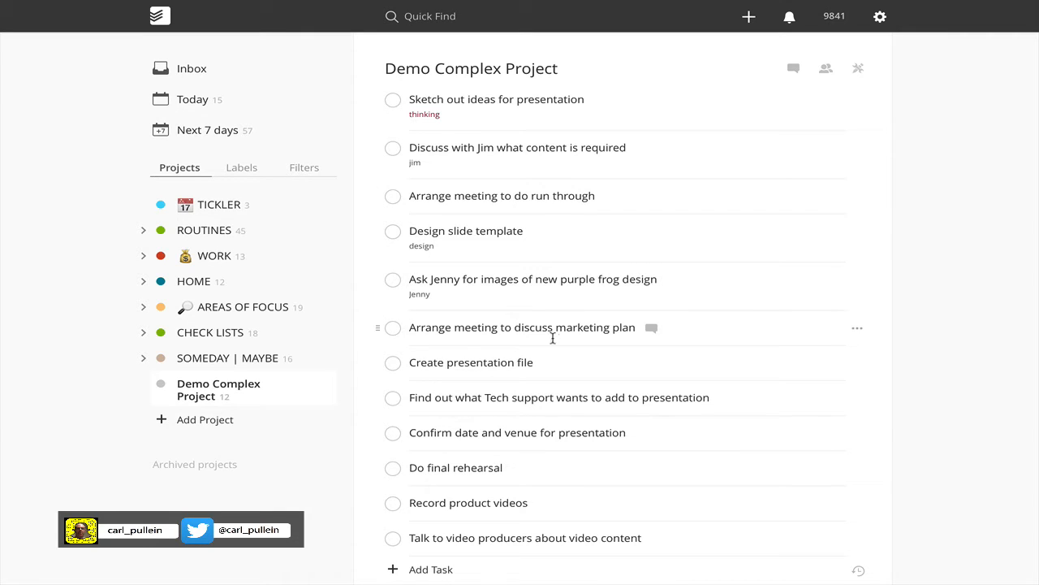
Create the label TechSup on the task "Find out what Tech support wants to add to presentation" and save it.
click(629, 327)
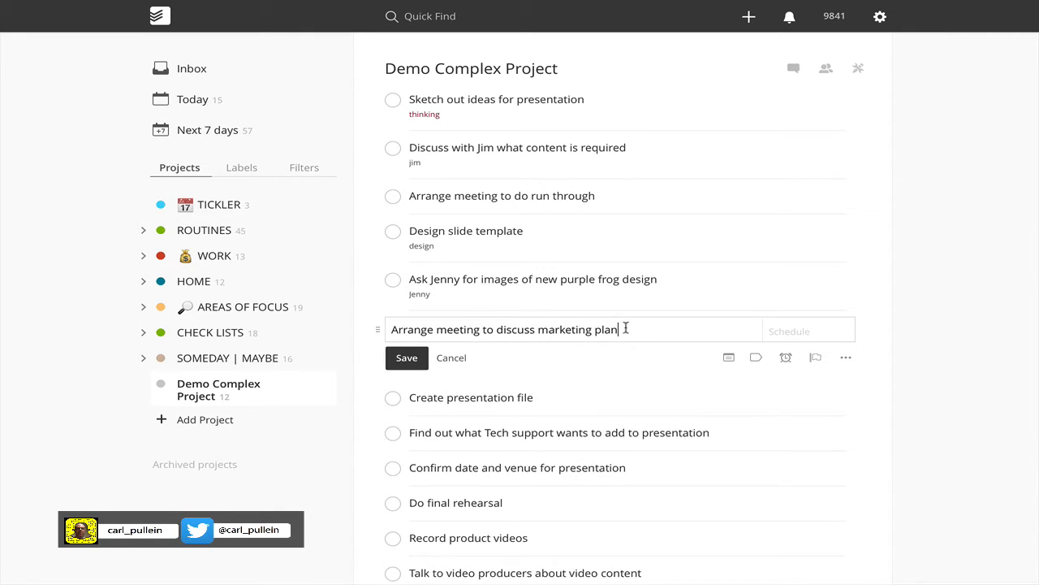
click(444, 359)
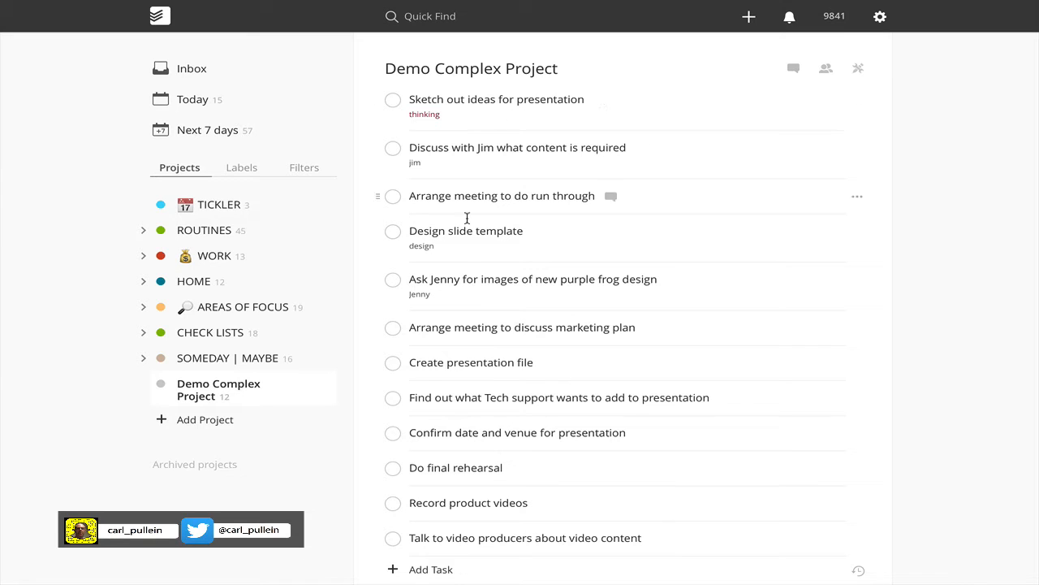
click(478, 399)
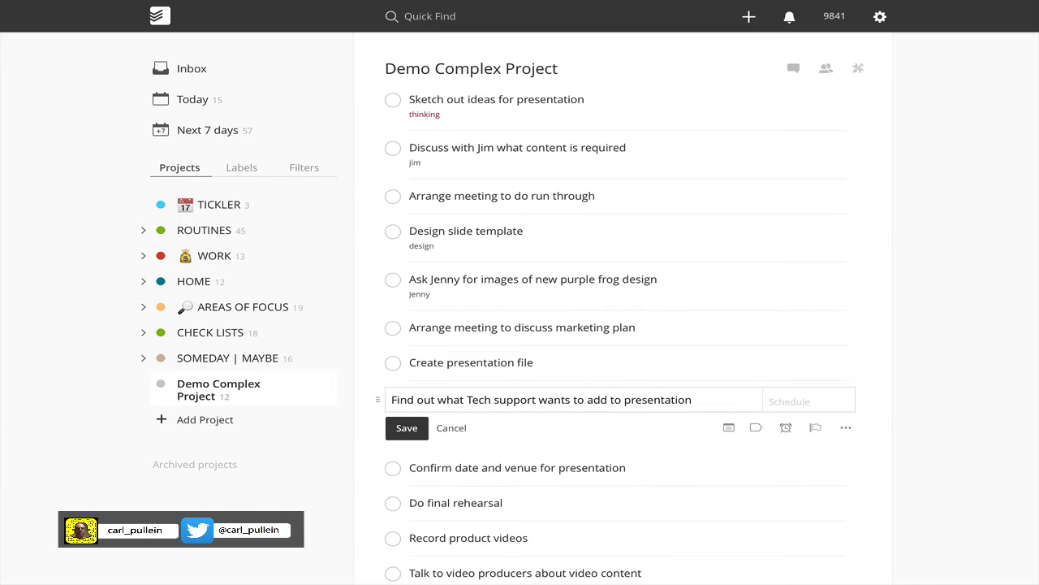
text(@Tech)
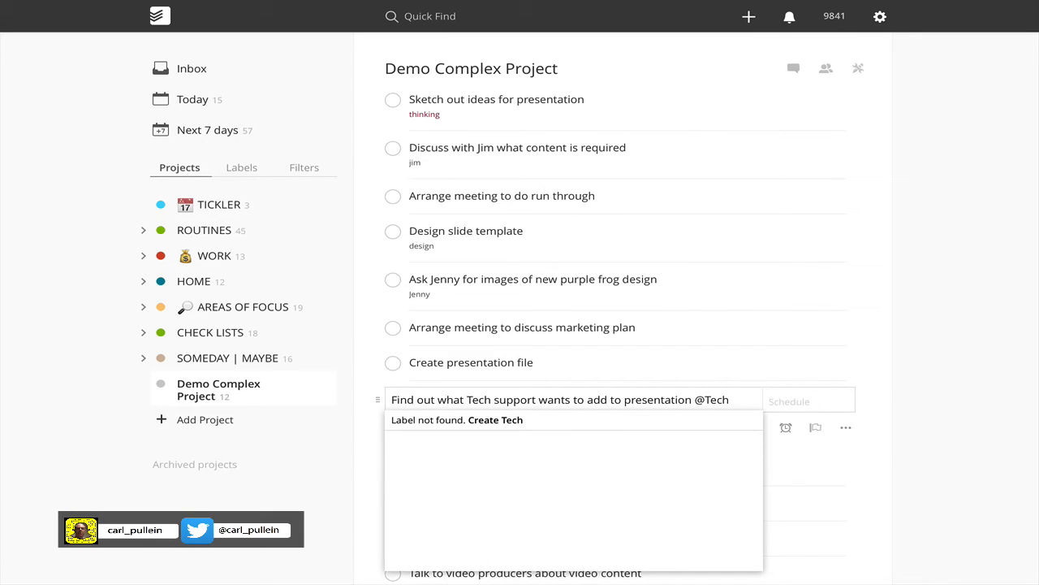
text(Sup)
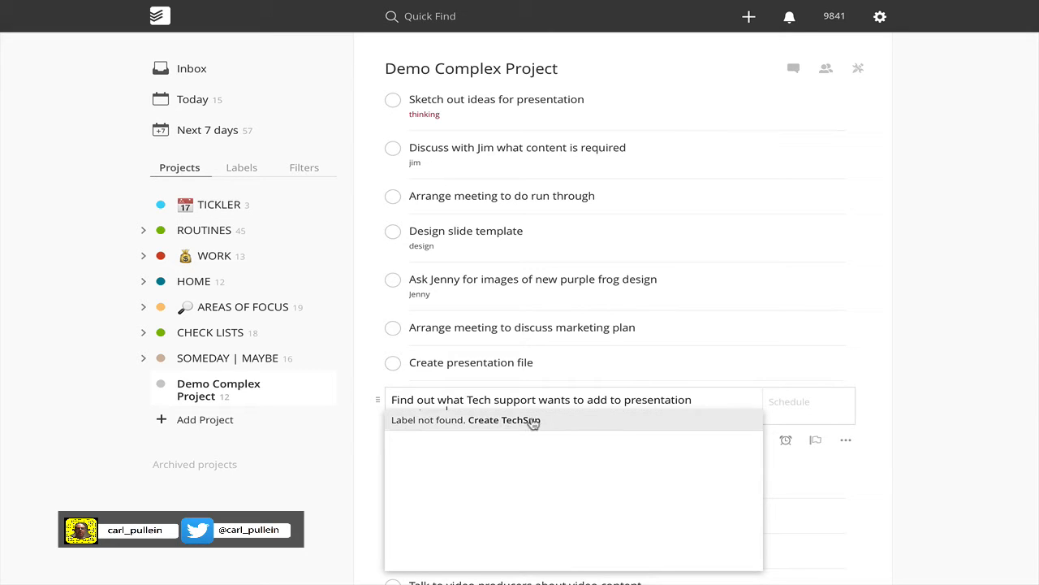
click(533, 421)
click(406, 440)
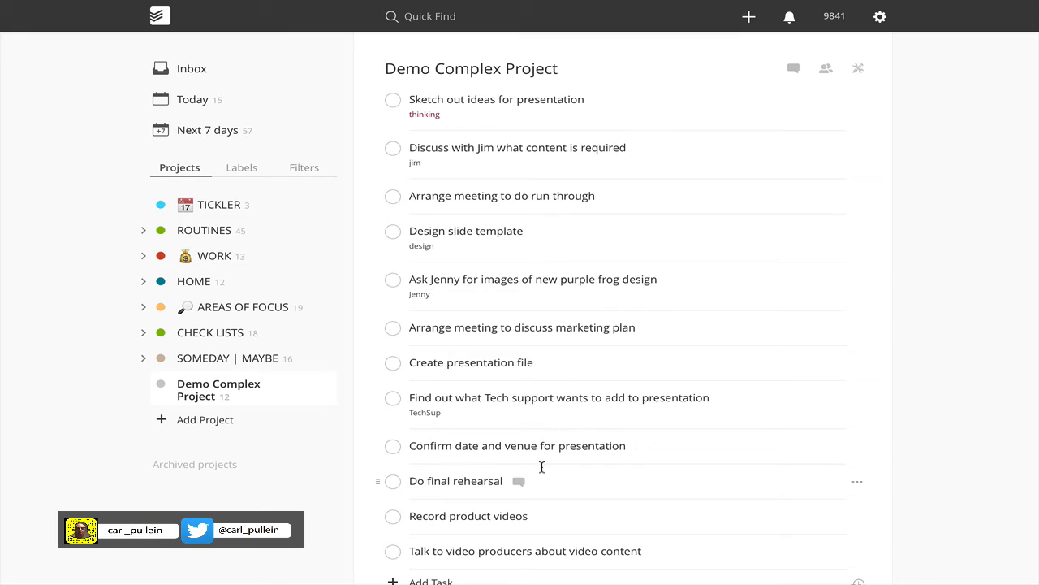
Label the task "Confirm date and venue for presentation" with the same colleague's label as the required-content discussion task and save it.
click(623, 448)
text(@)
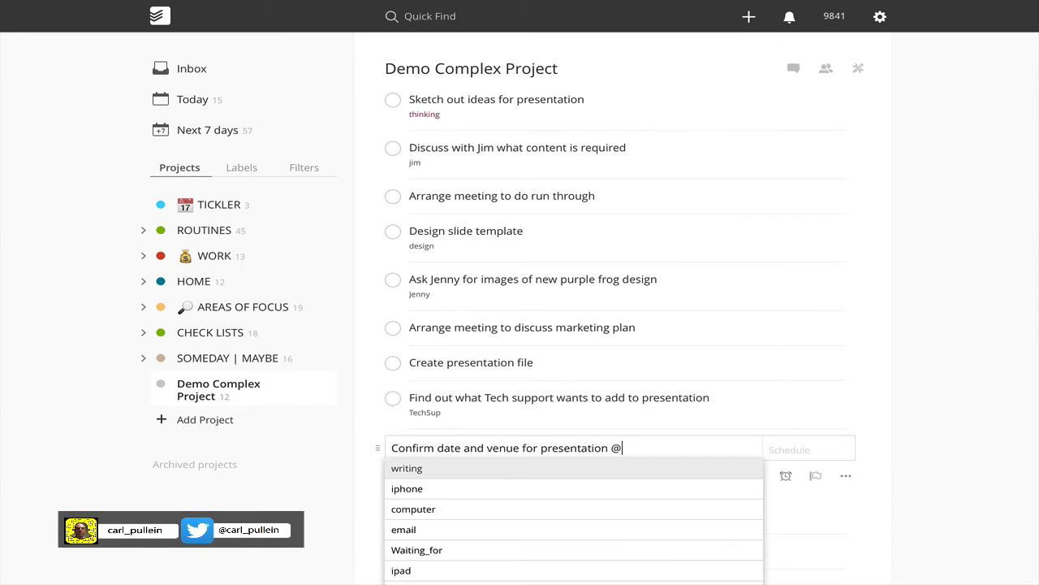
text(J)
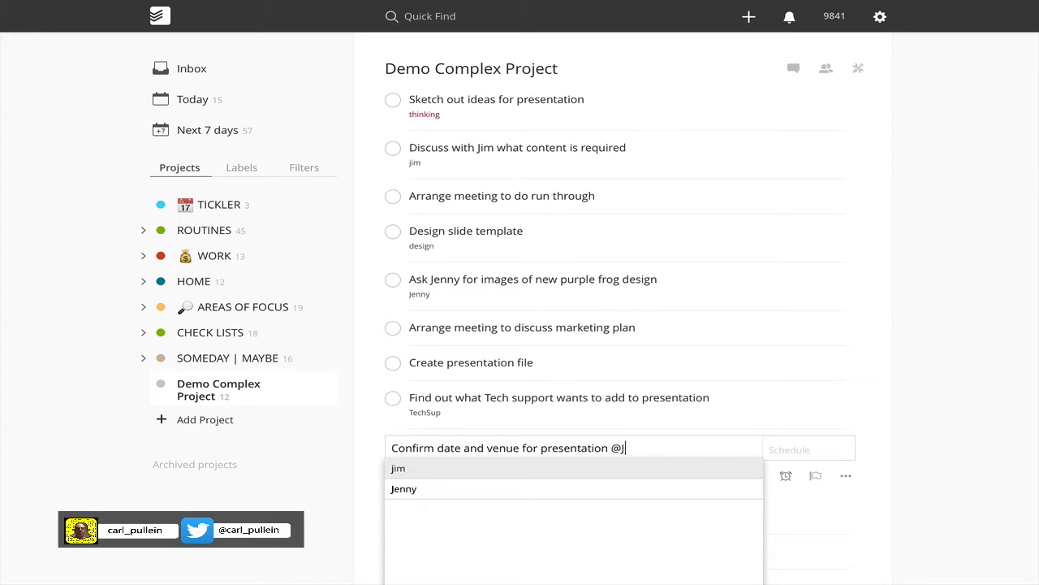
click(520, 469)
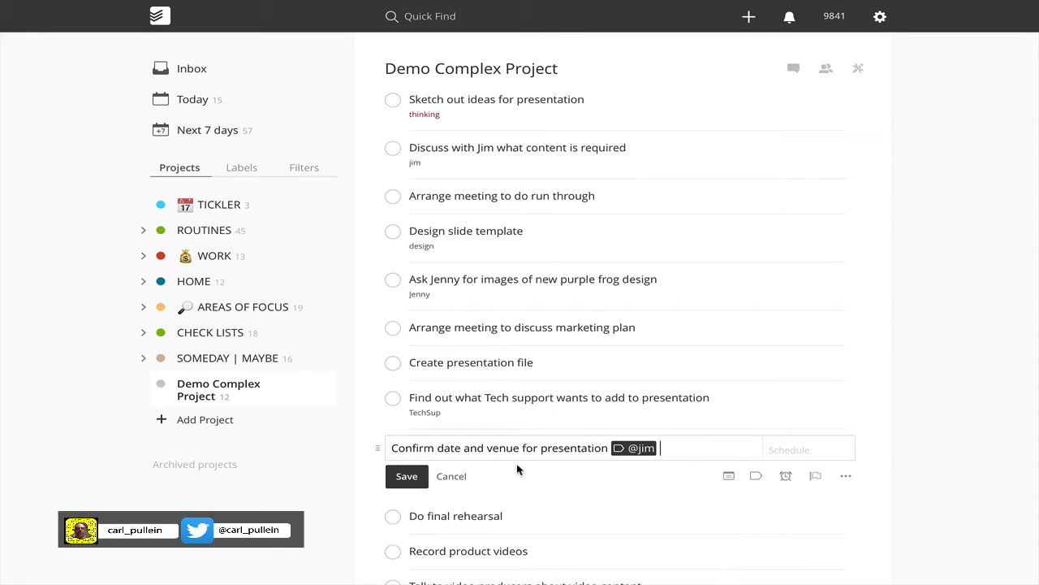
click(407, 476)
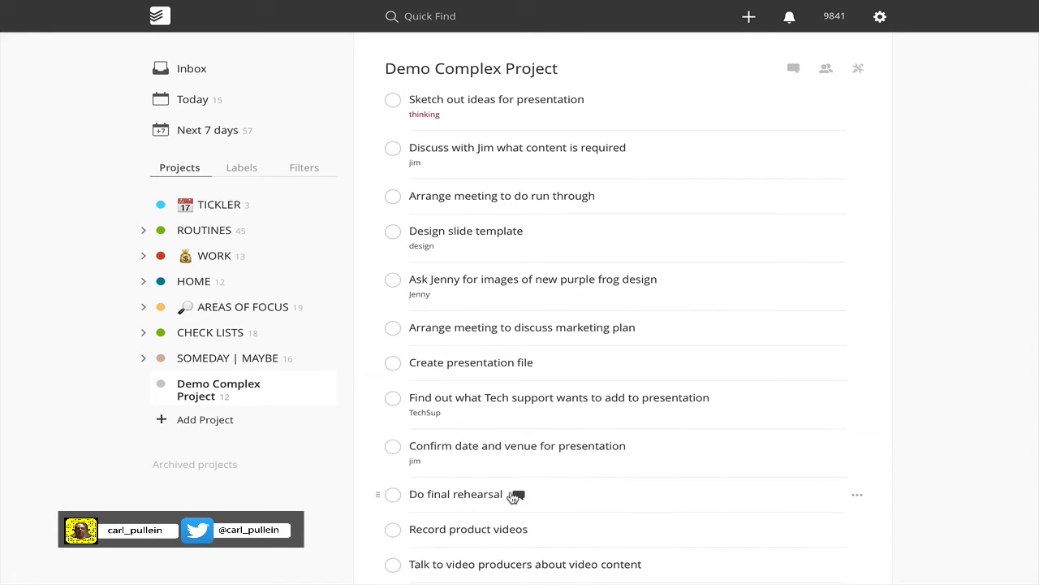
Add the existing label anywhere to the task "Record product videos" and save it.
scroll(485, 498, down, 2)
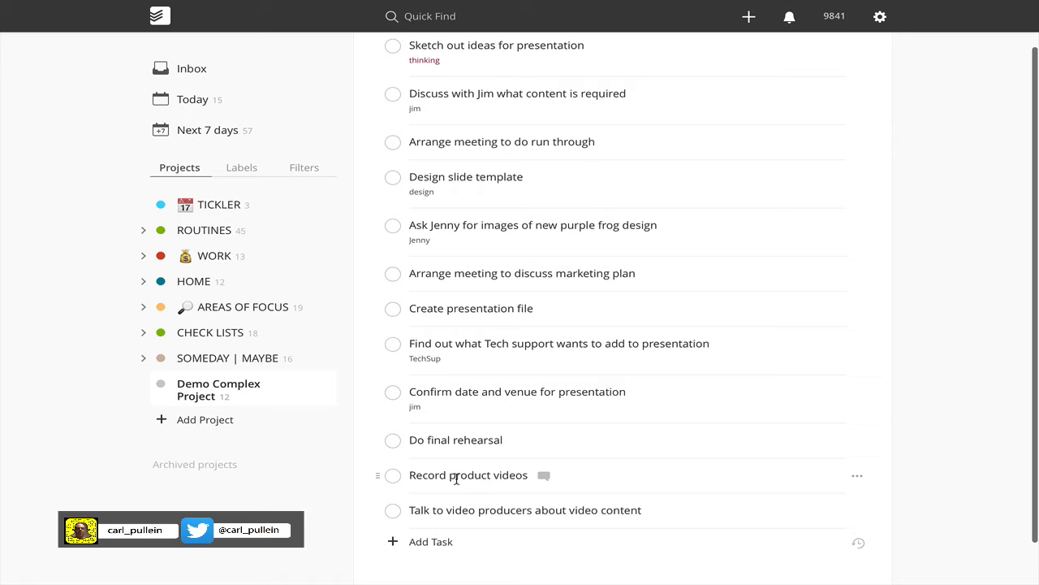
click(529, 476)
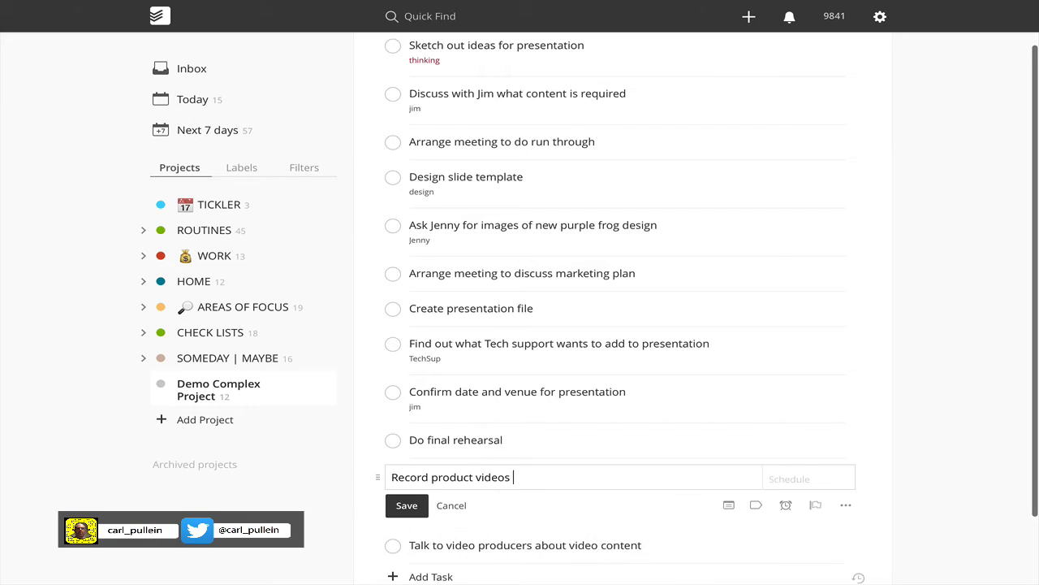
text(@)
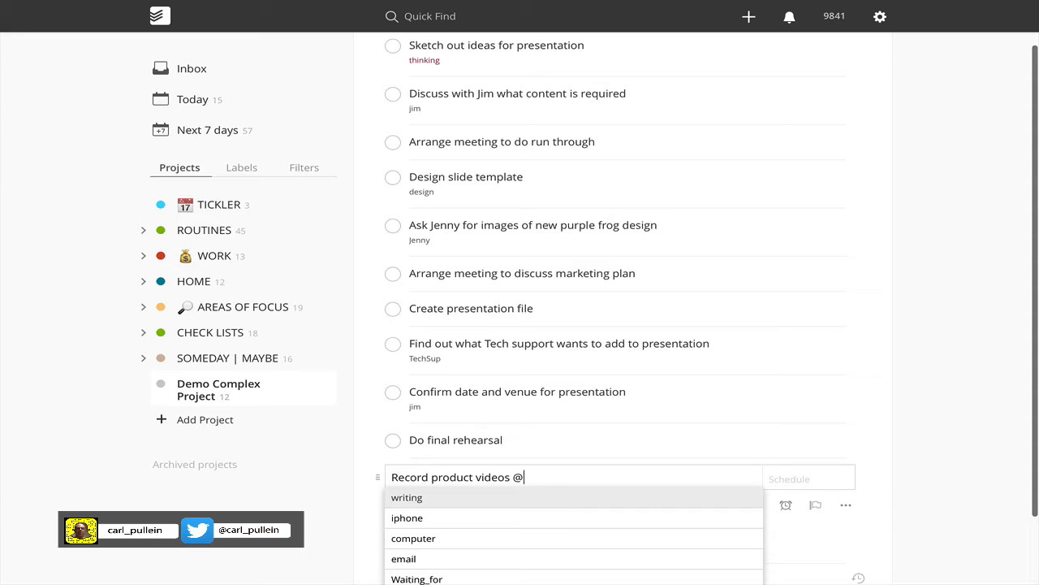
text(o)
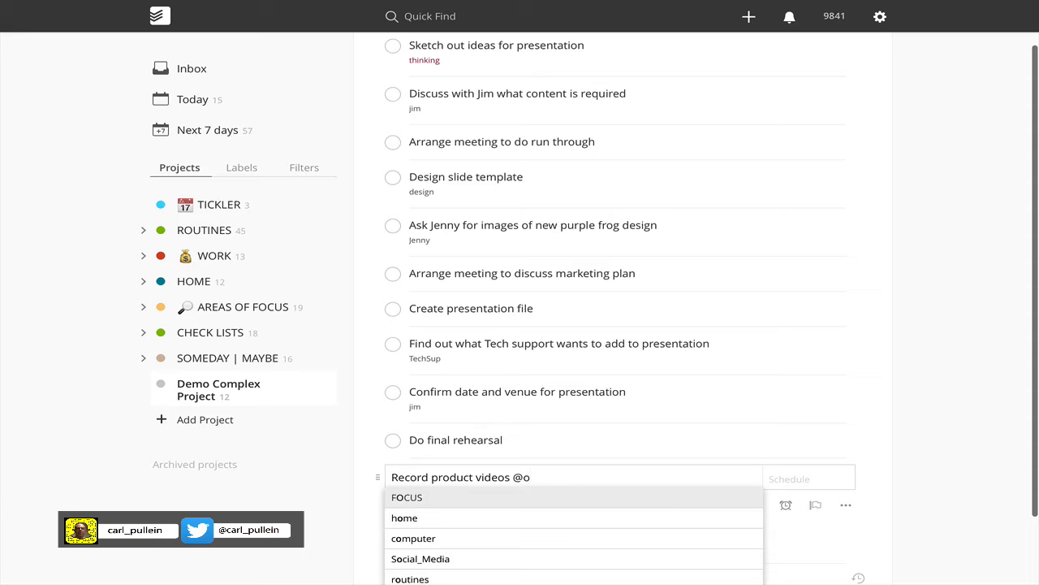
text(u)
key(BackSpace)
key(BackSpace)
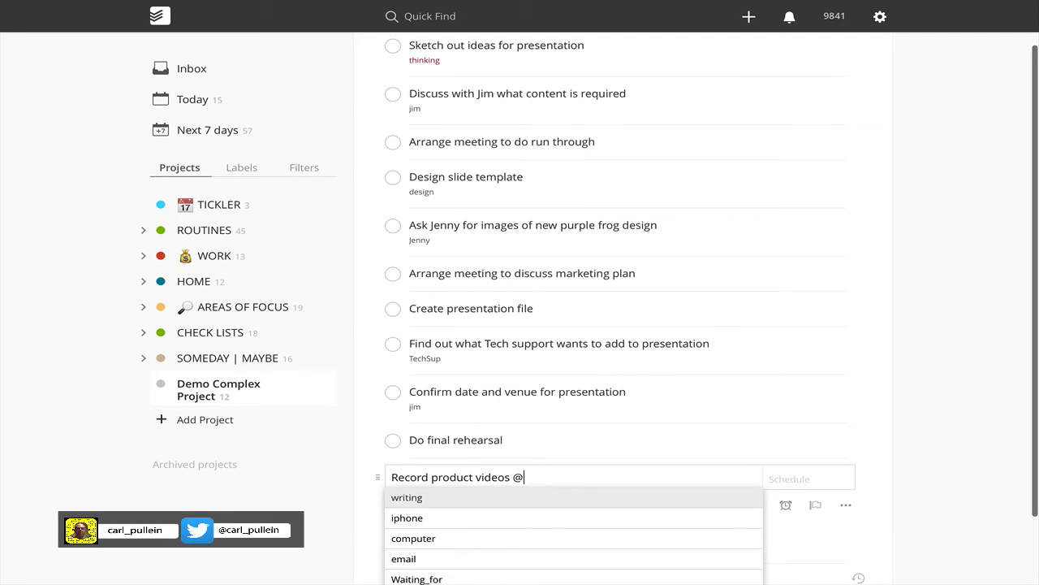
text(any)
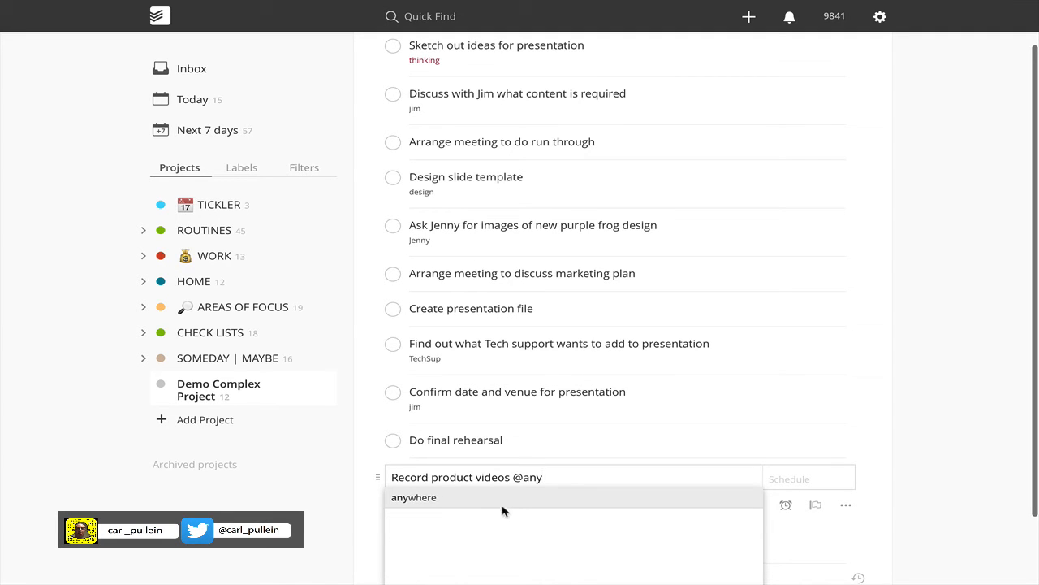
click(430, 497)
key(Return)
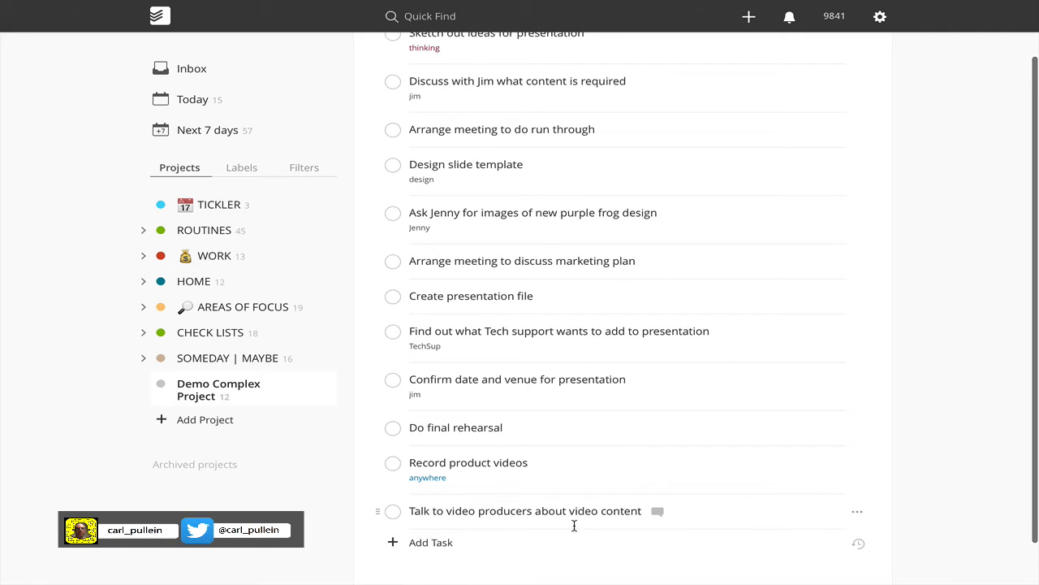
Try to add a label Vid to the task "Talk to video producers about video content" and save it.
click(640, 509)
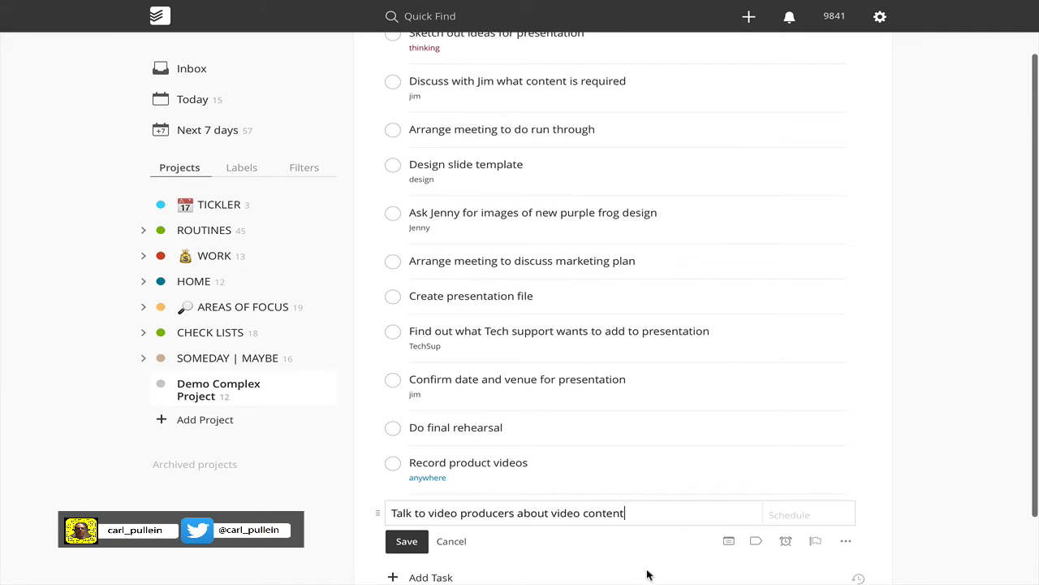
text(@)
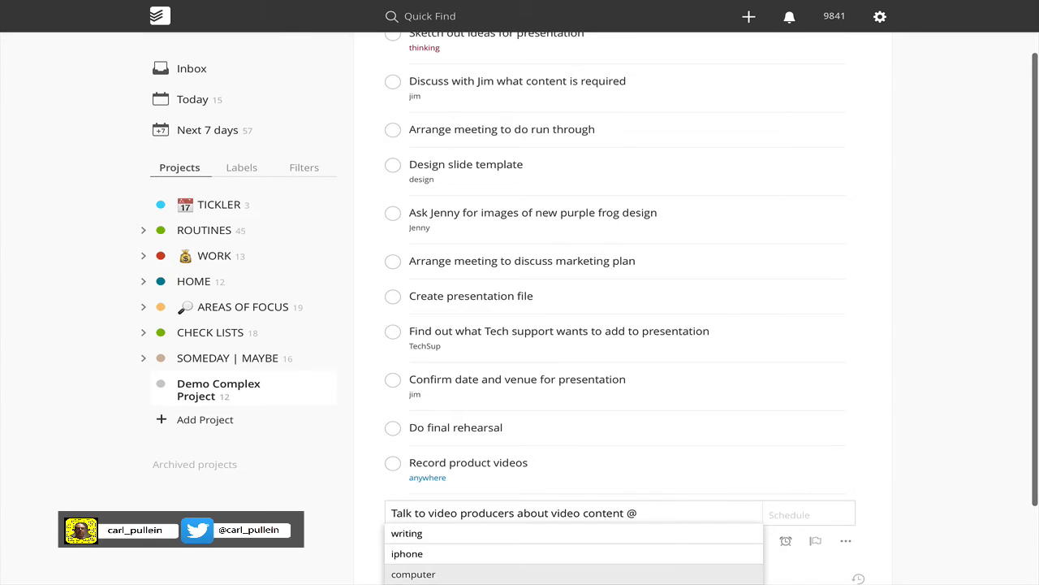
text(Vid)
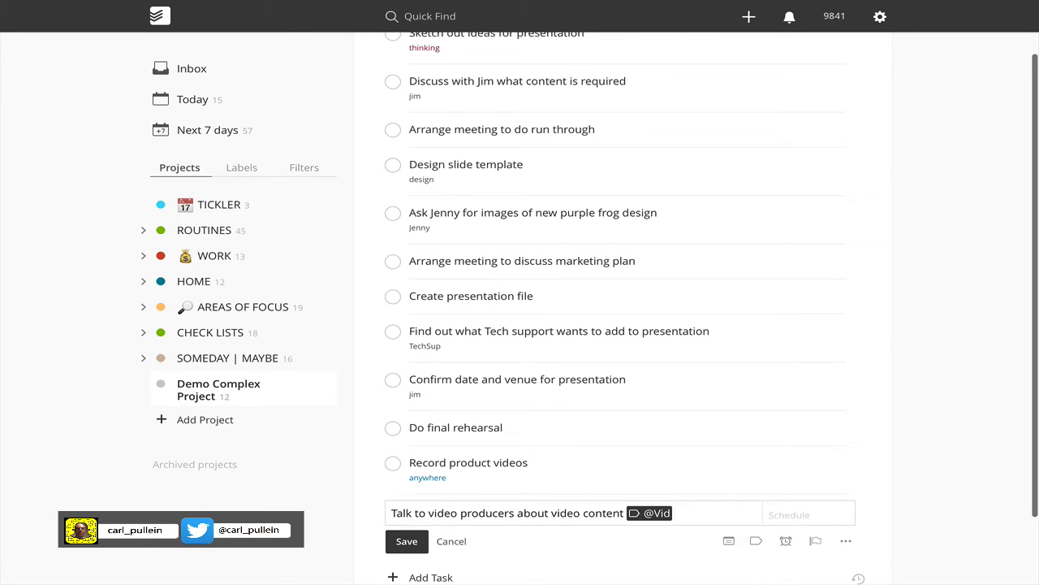
click(408, 544)
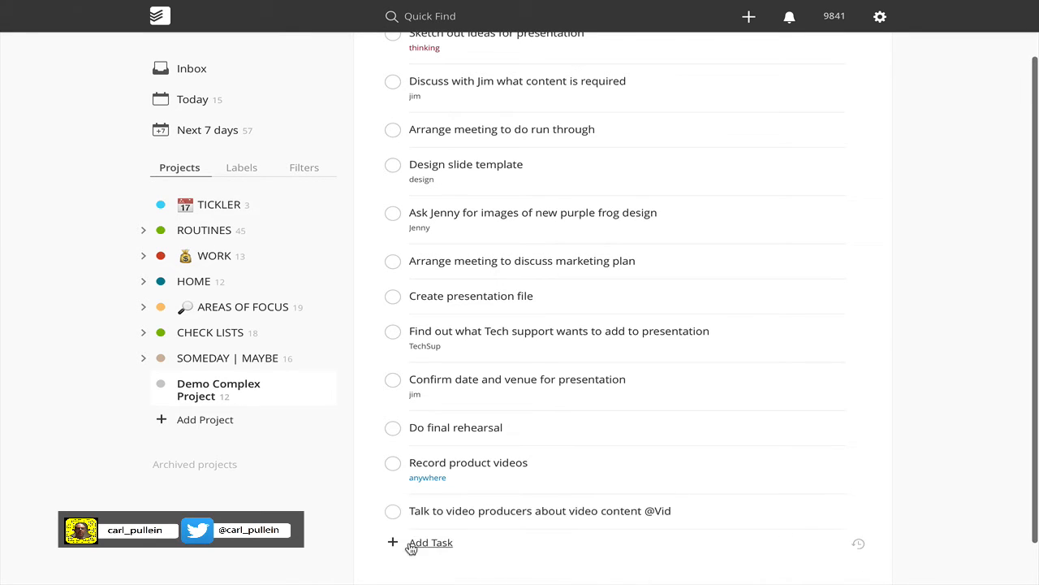
click(648, 512)
key(BackSpace)
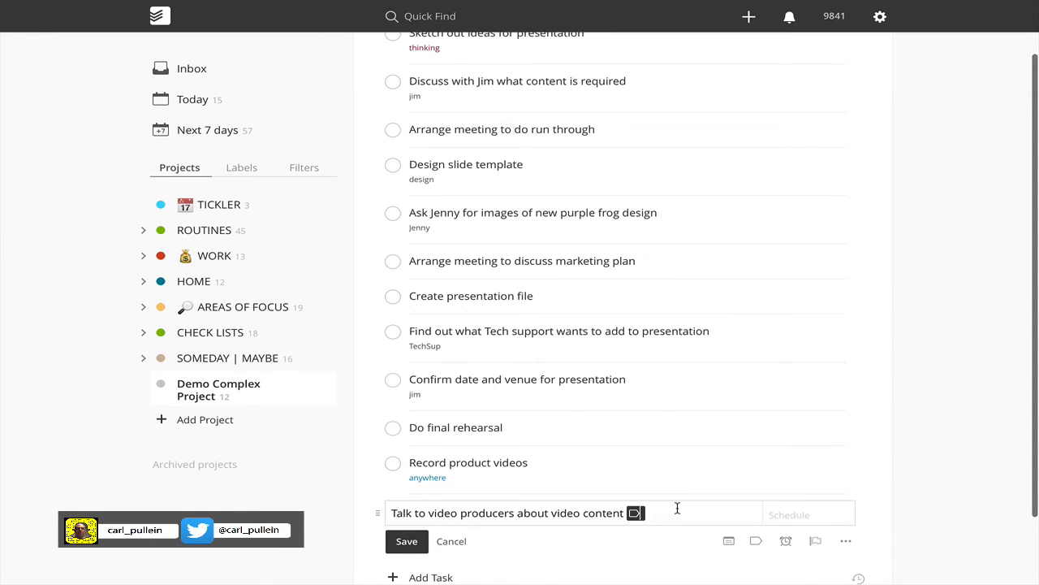
key(BackSpace)
text(@Vid)
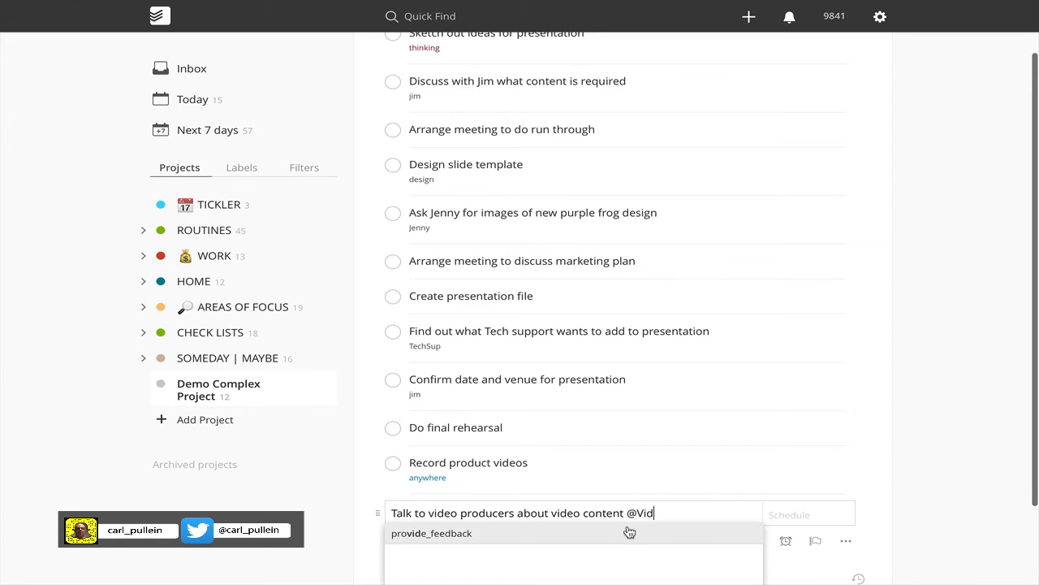
key(BackSpace)
key(BackSpace)
key(BackSpace)
key(BackSpace)
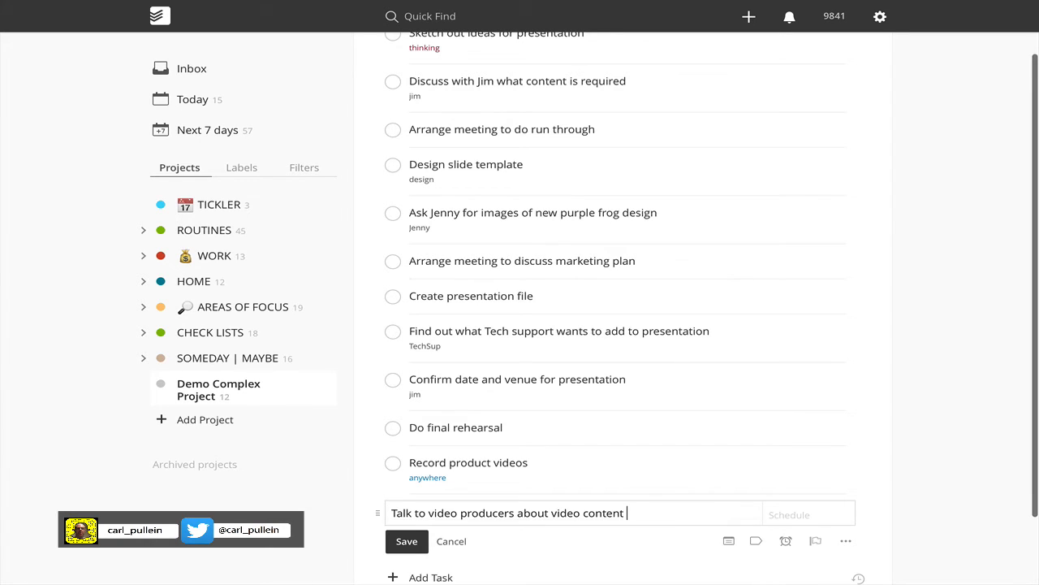
text(@)
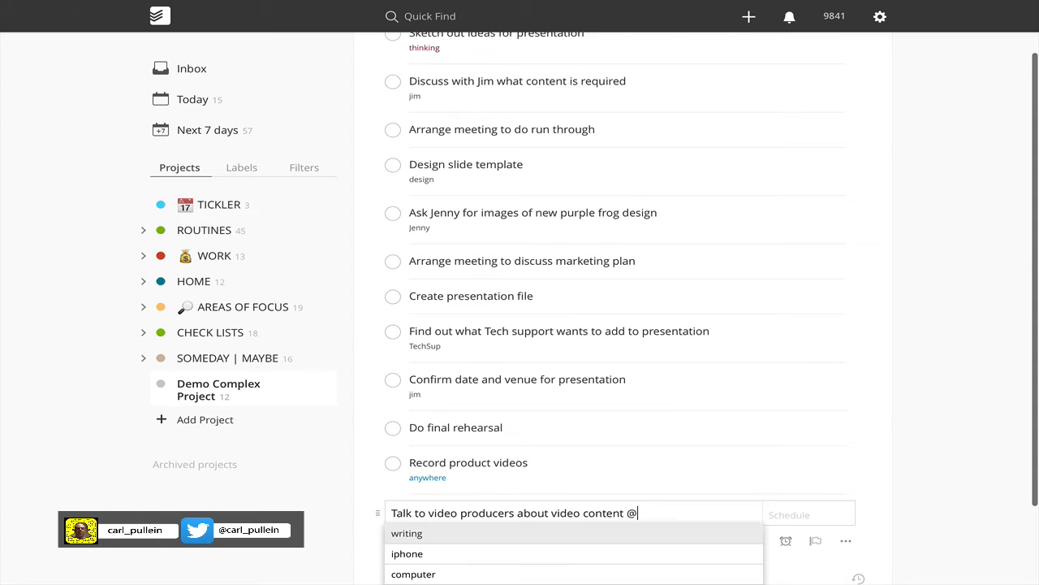
text(deo)
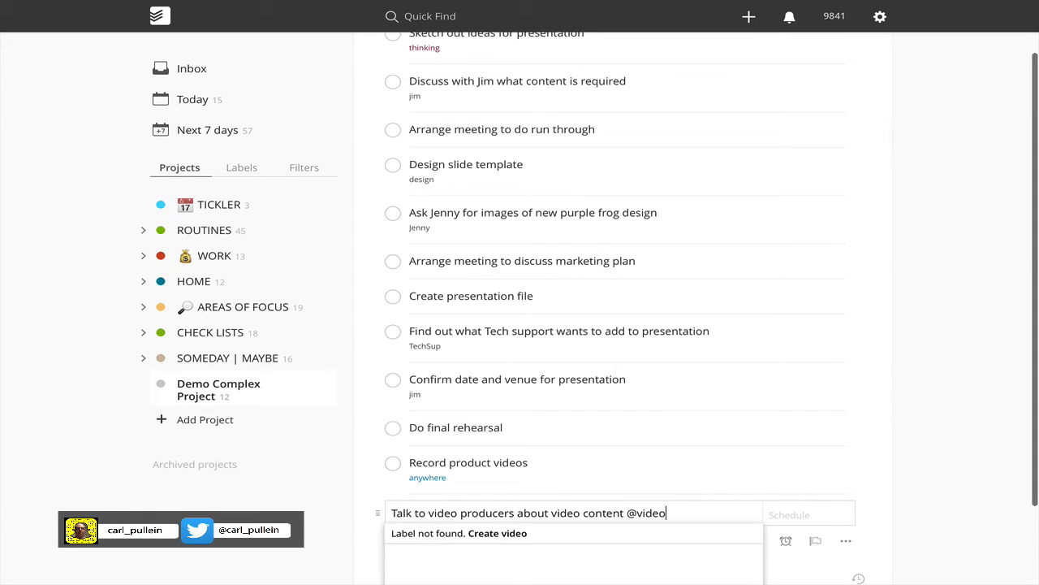
click(513, 533)
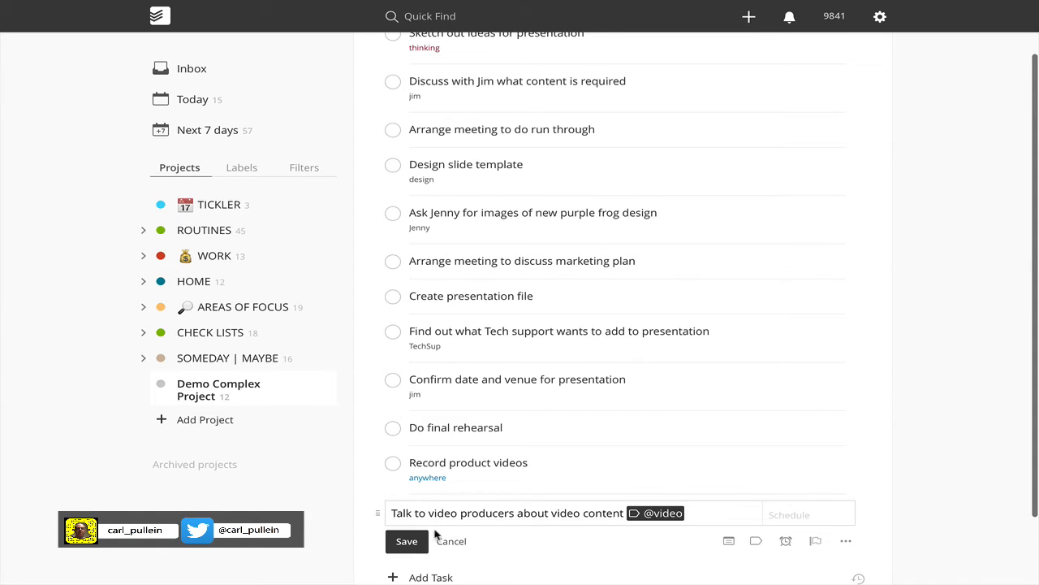
click(406, 544)
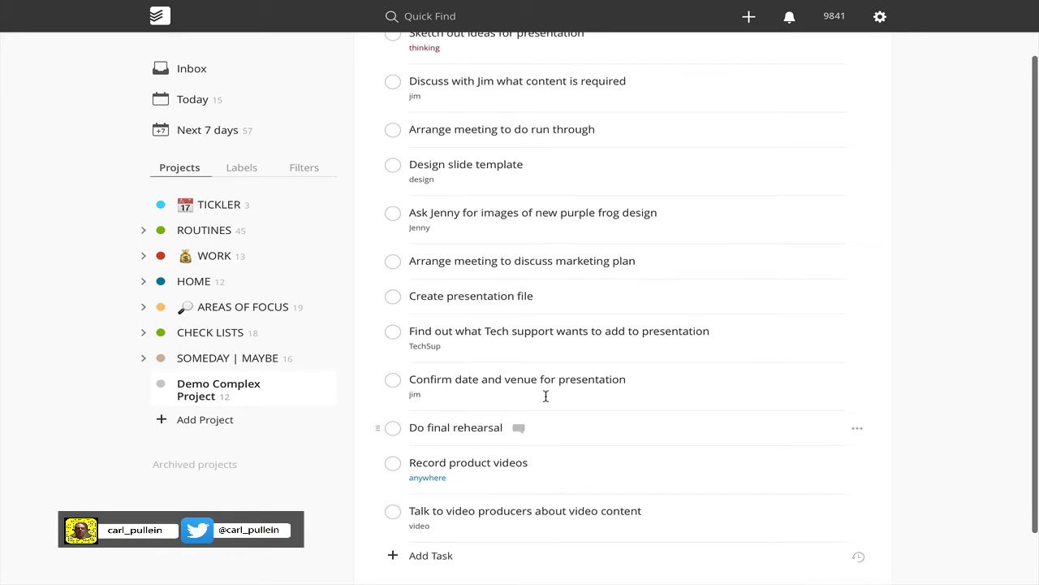
scroll(552, 213, up, 2)
scroll(557, 218, down, 3)
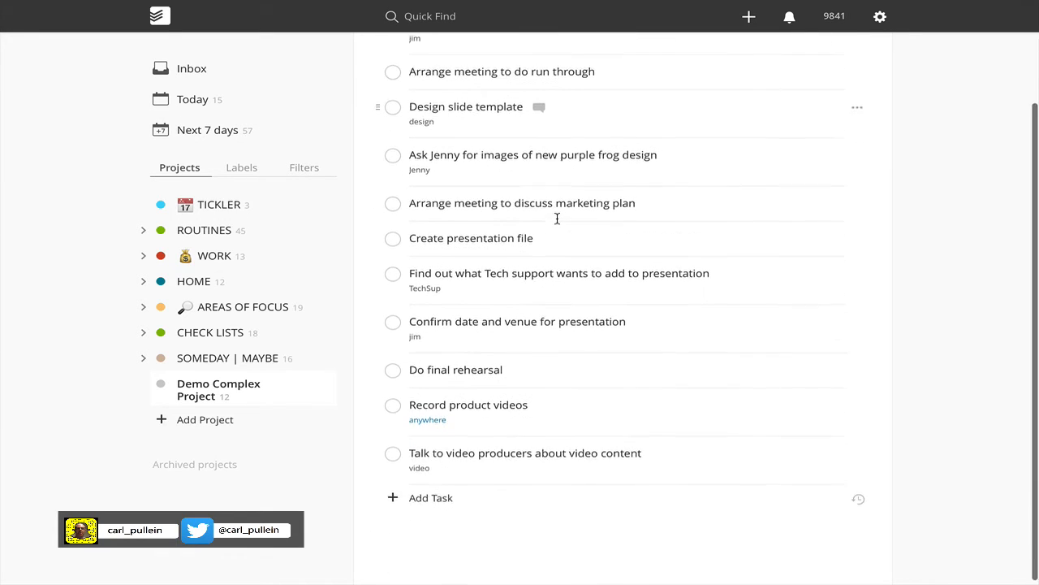
scroll(557, 217, up, 3)
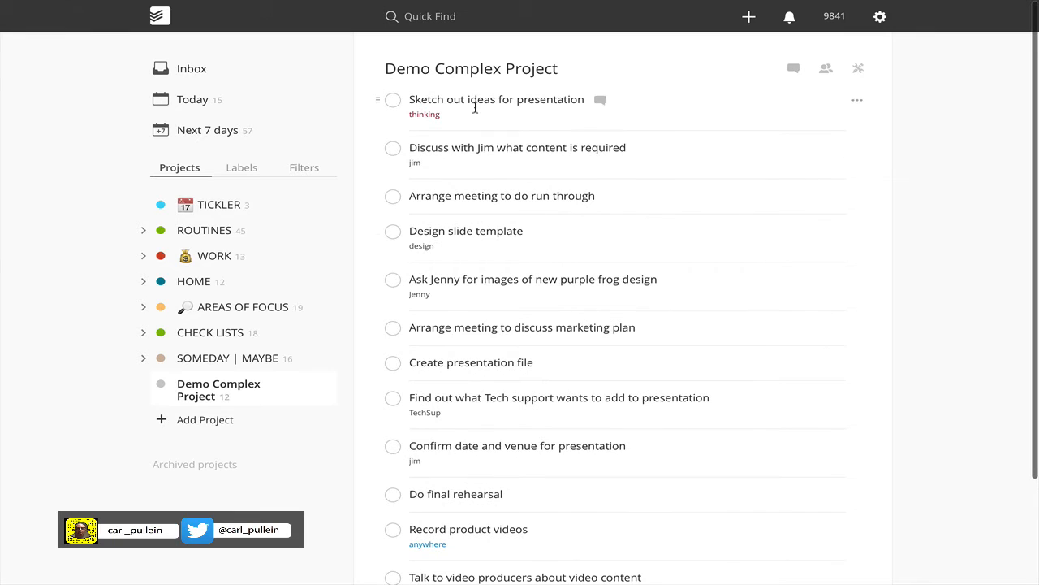
scroll(545, 296, down, 3)
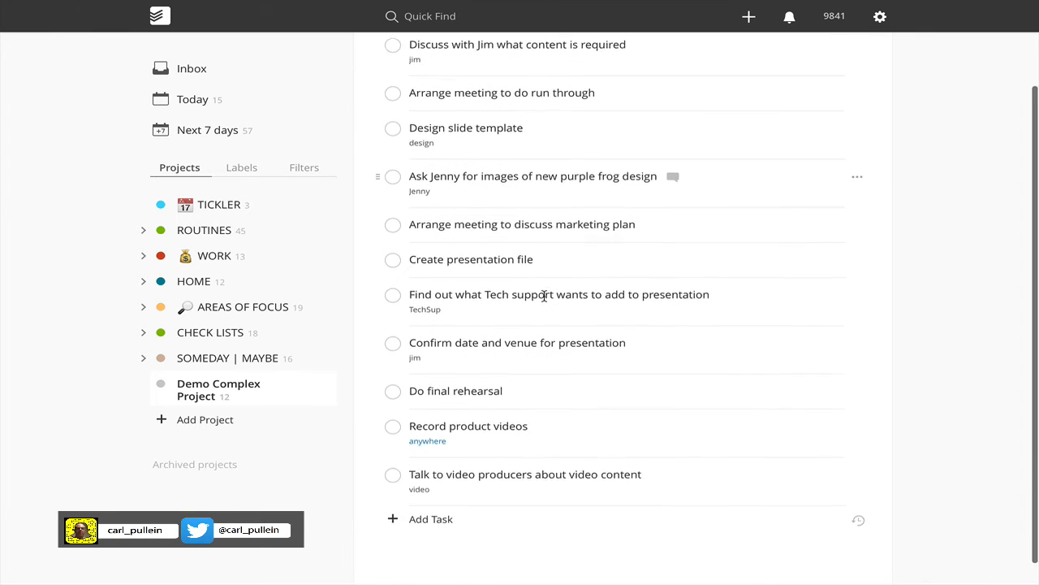
scroll(546, 297, up, 1)
scroll(544, 296, up, 1)
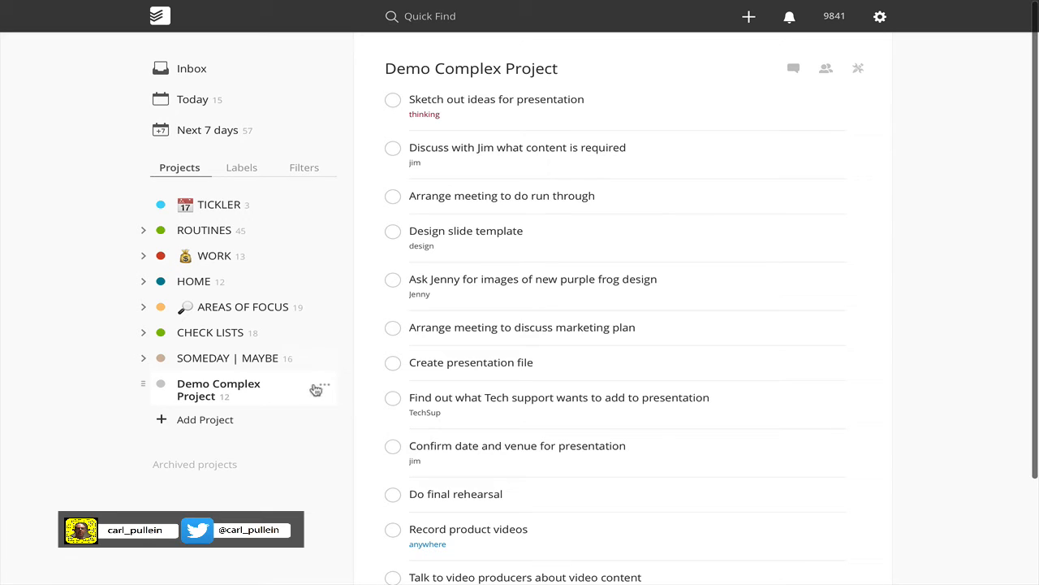
Add a sub-project named "Things To Add" indented beneath Demo Complex Project.
click(324, 387)
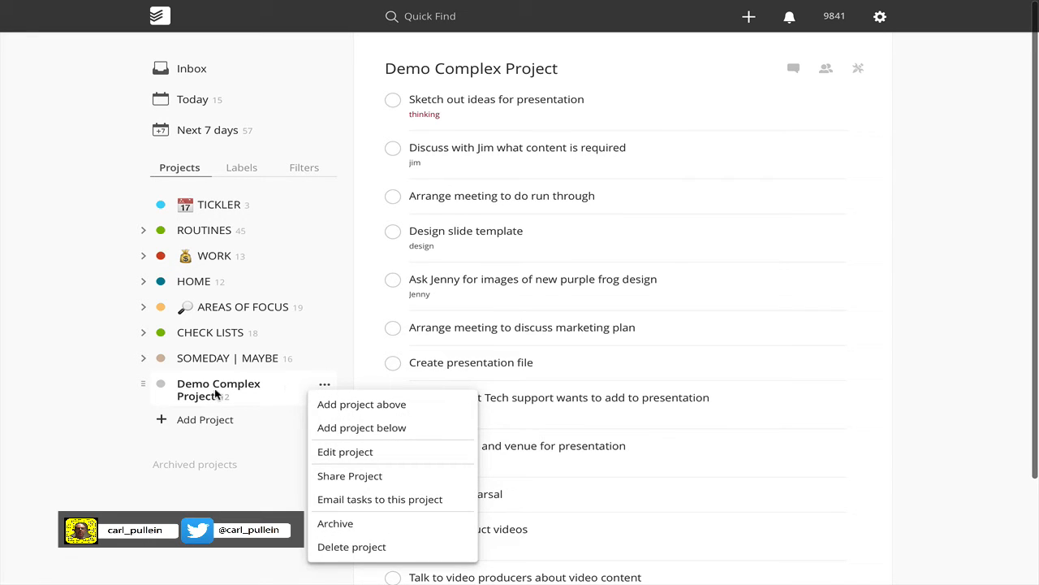
click(348, 428)
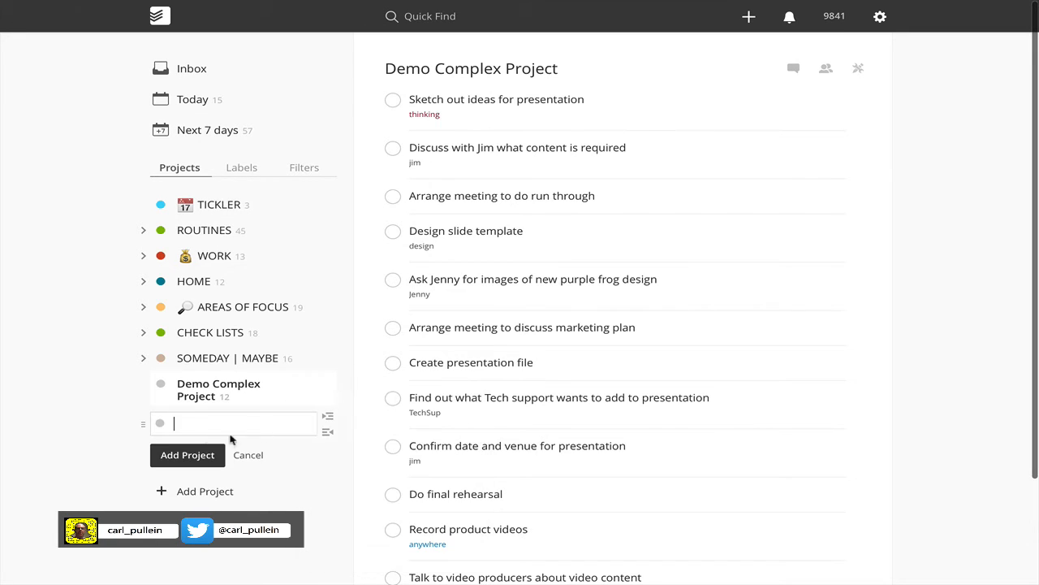
click(328, 420)
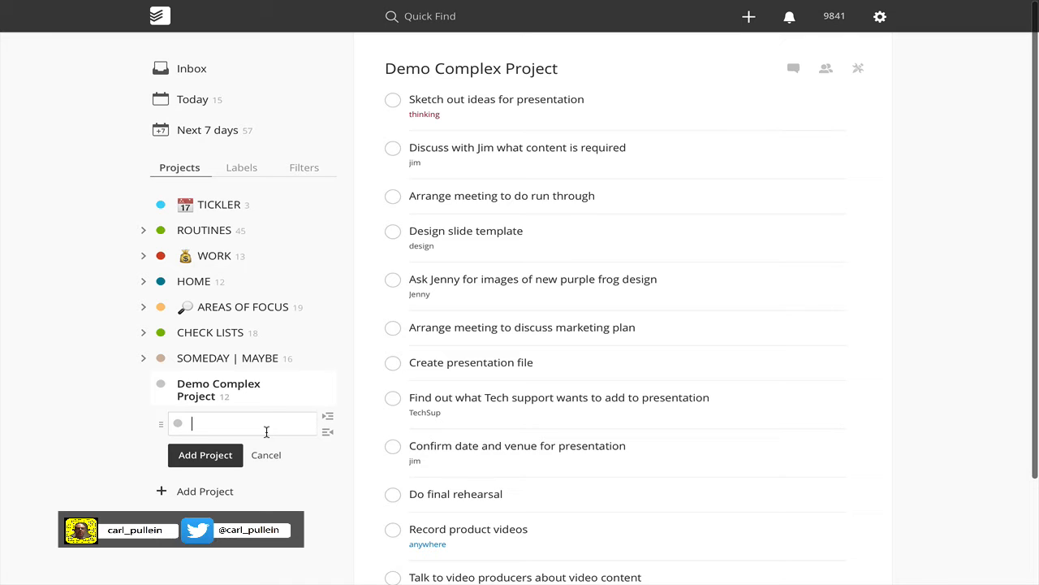
text(Things To Add)
key(Return)
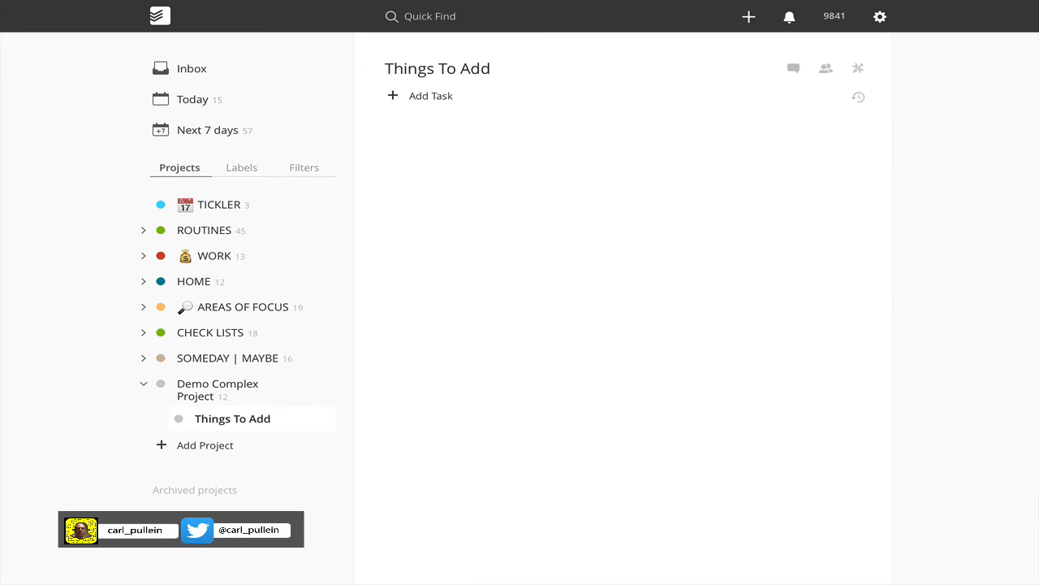
Add a second sub-project named "For Next Meeting" directly below Things To Add.
click(326, 421)
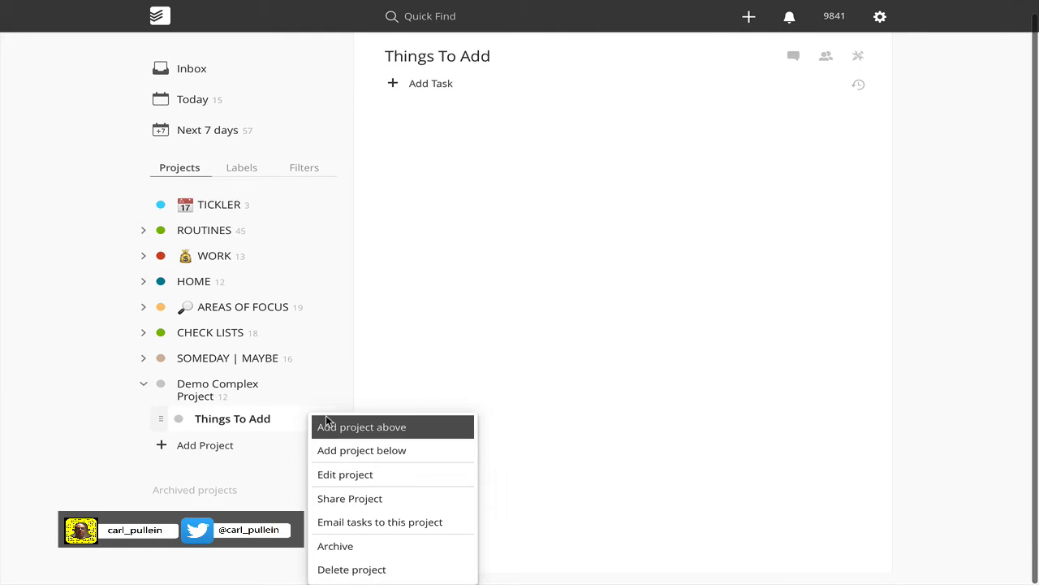
click(340, 442)
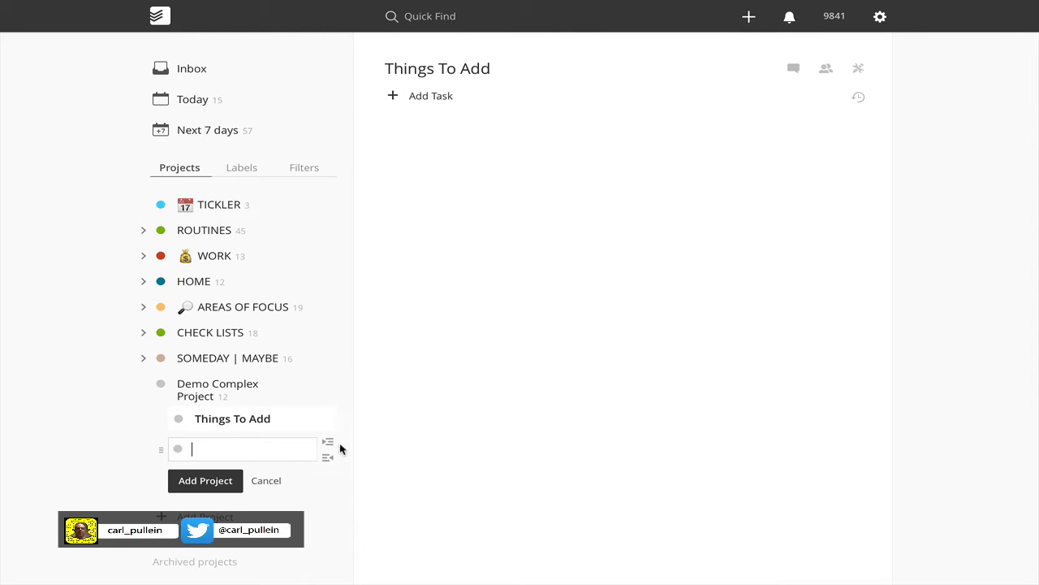
text(For Next Meeting)
key(Return)
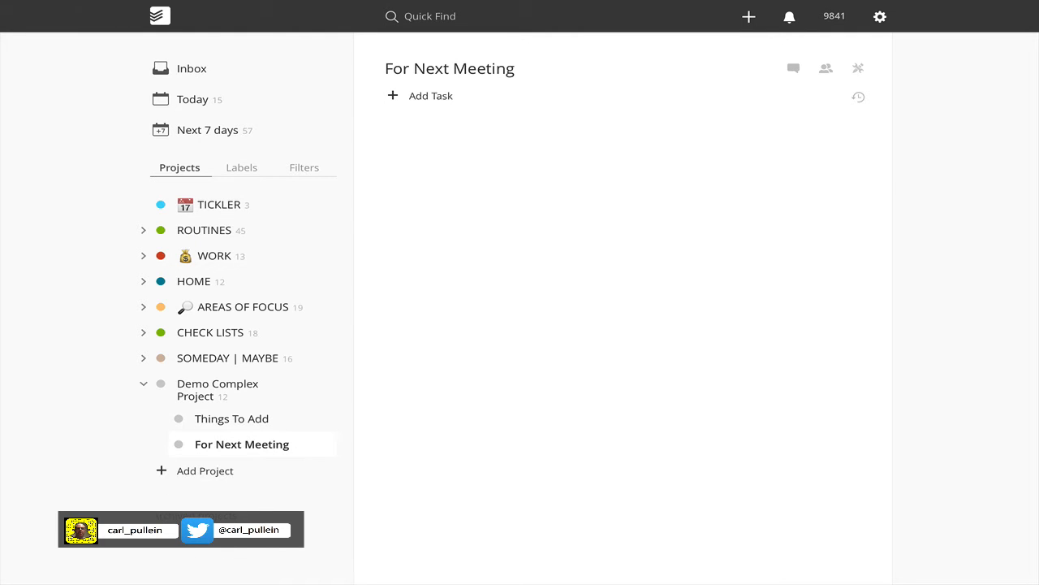
Move the required-content discussion, purple frog design images and Tech support tasks from Demo Complex Project into the For Next Meeting sub-project.
click(220, 385)
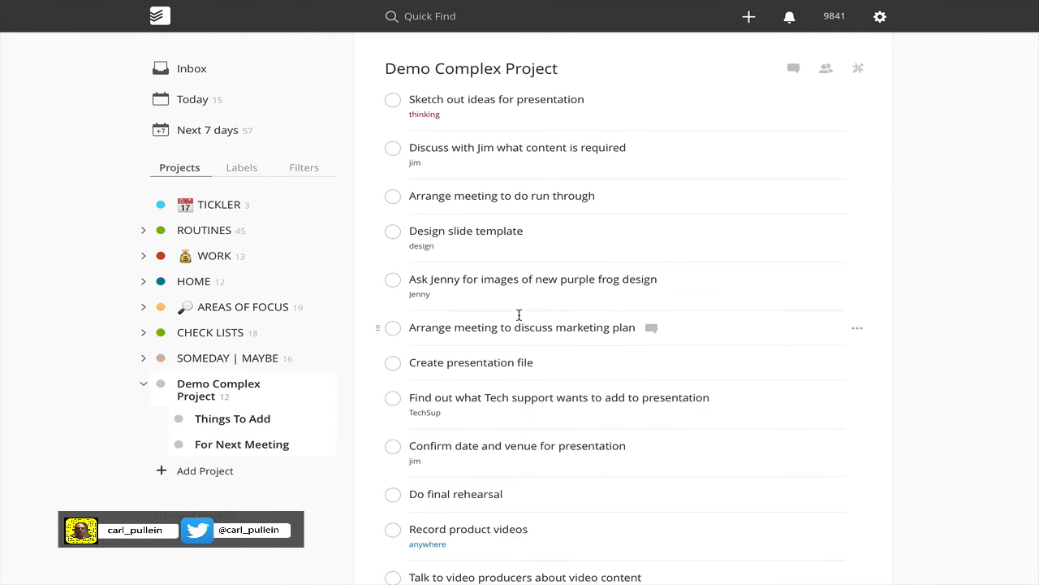
scroll(519, 315, down, 4)
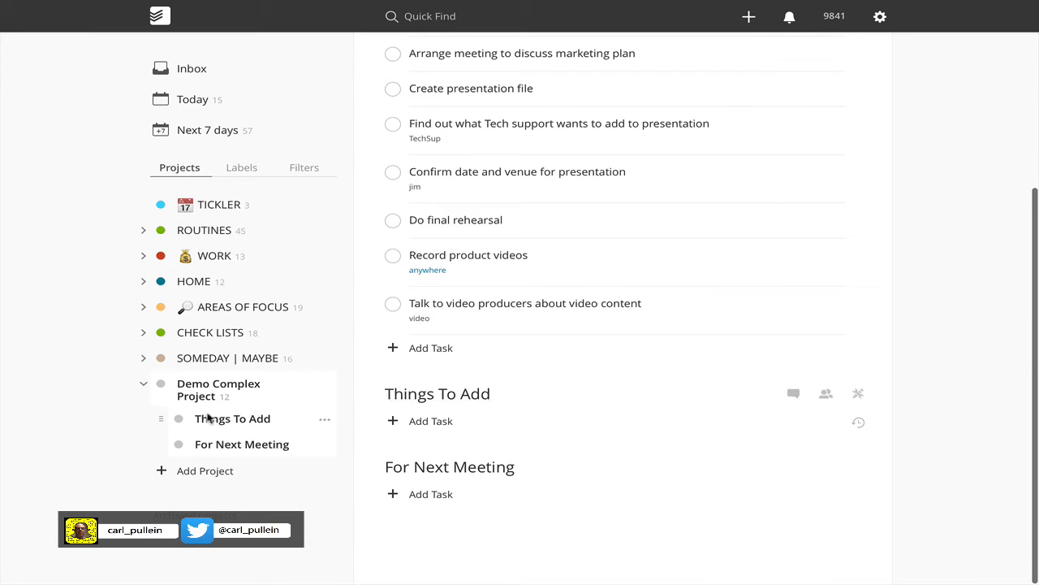
click(189, 395)
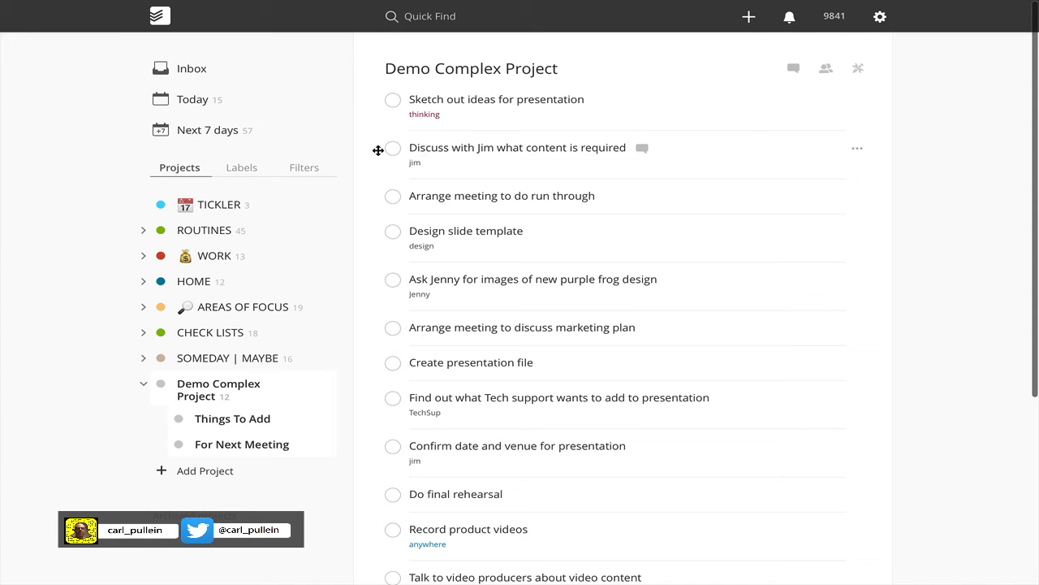
drag(377, 150, 279, 435)
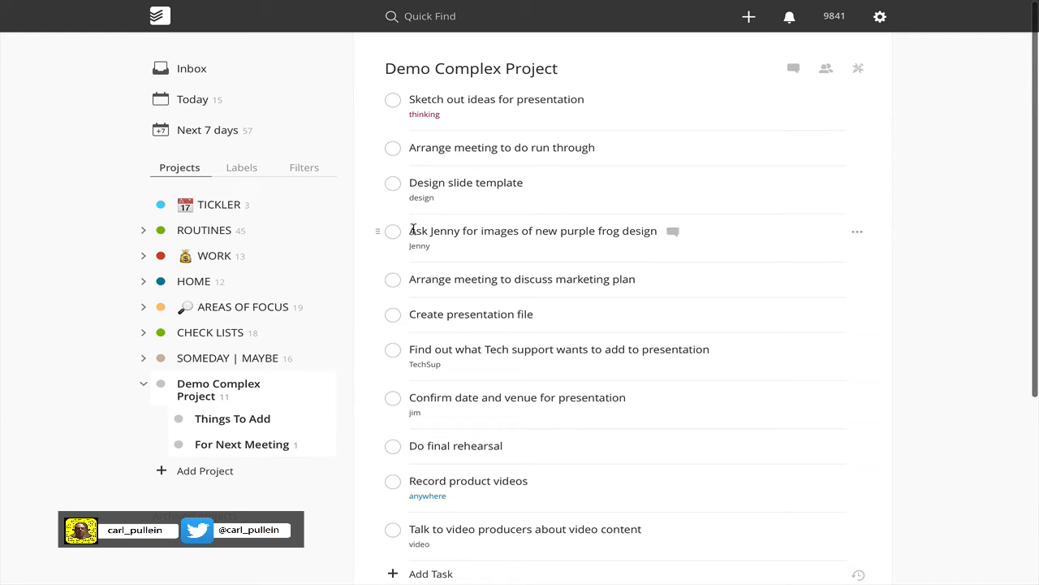
drag(376, 230, 324, 440)
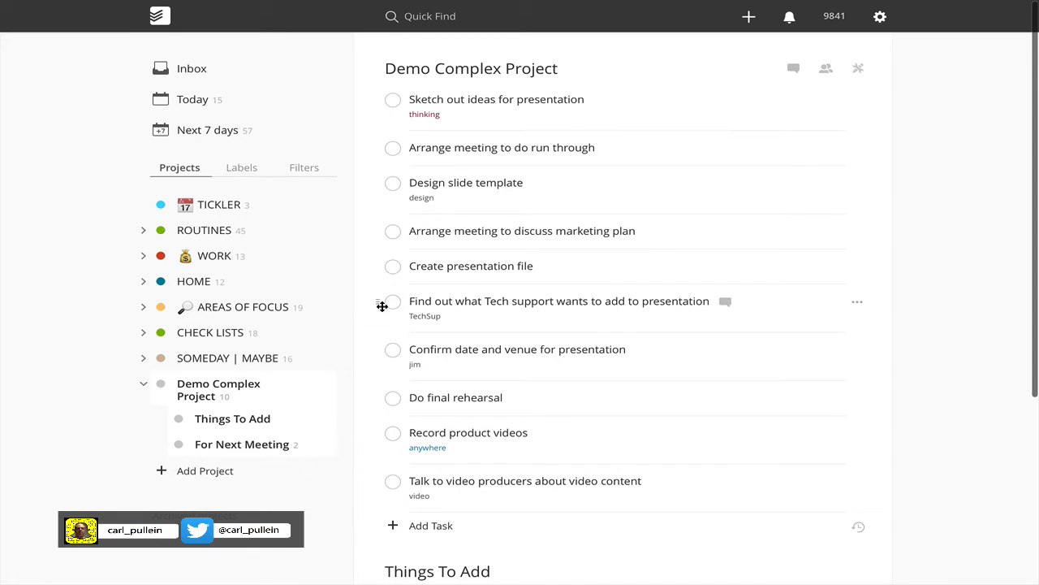
drag(378, 302, 297, 436)
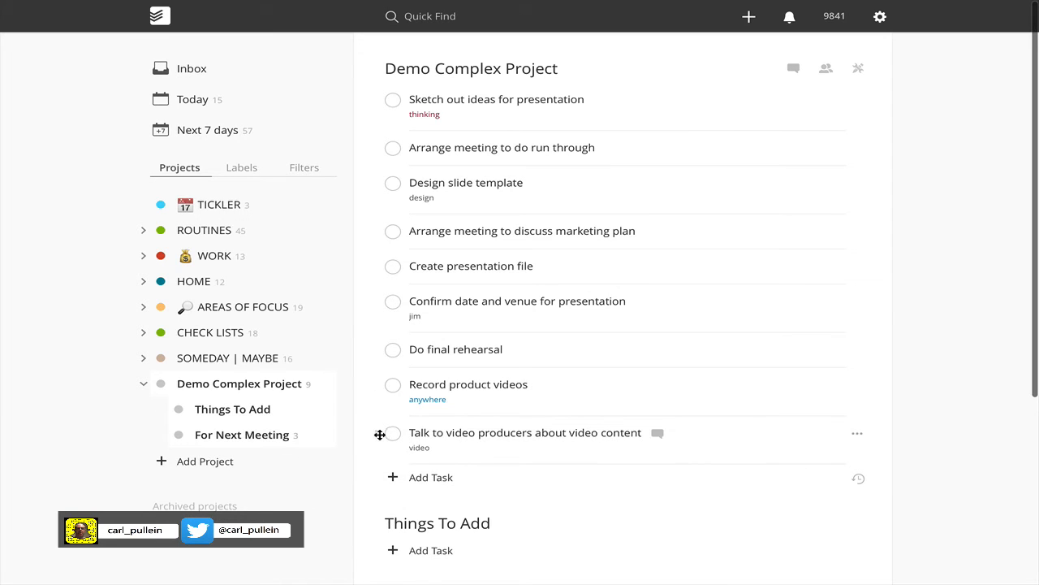
Move the task "Talk to video producers about video content" into For Next Meeting and open that sub-project.
drag(380, 434, 225, 434)
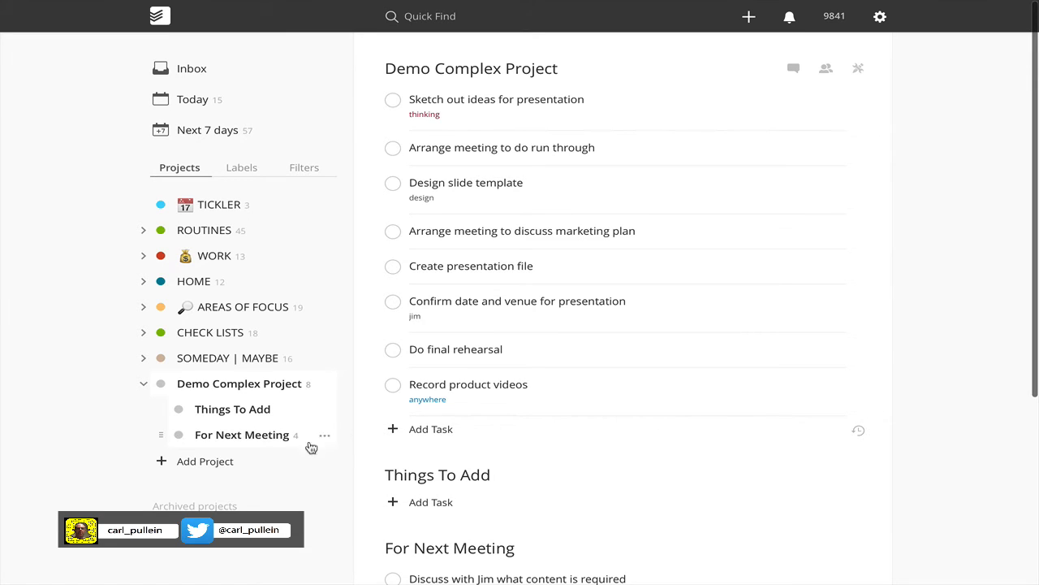
click(261, 439)
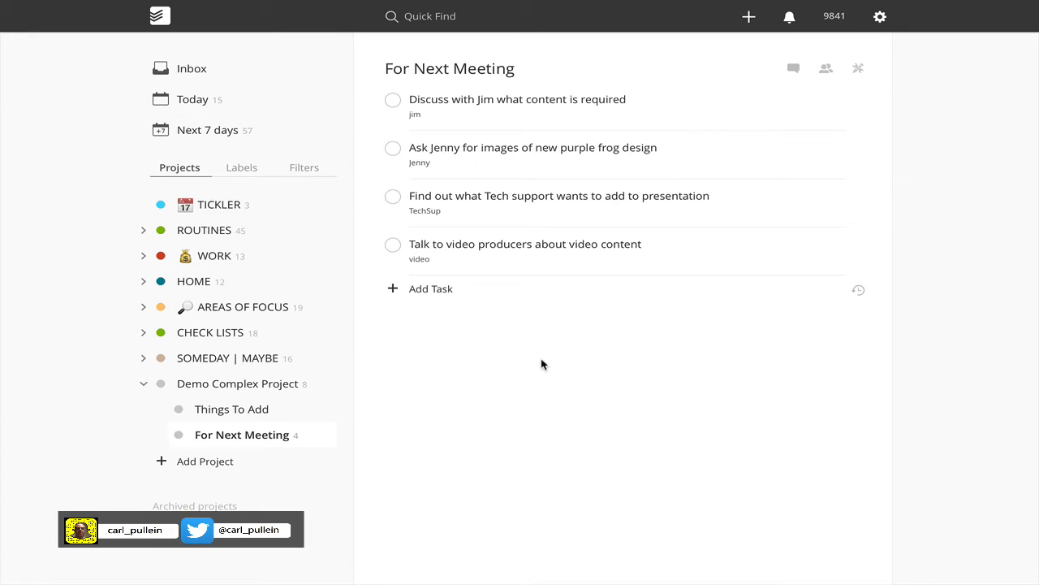
Add a task to For Next Meeting containing the content contact's first name, with an asterisk prefix and !! bold markers.
click(436, 291)
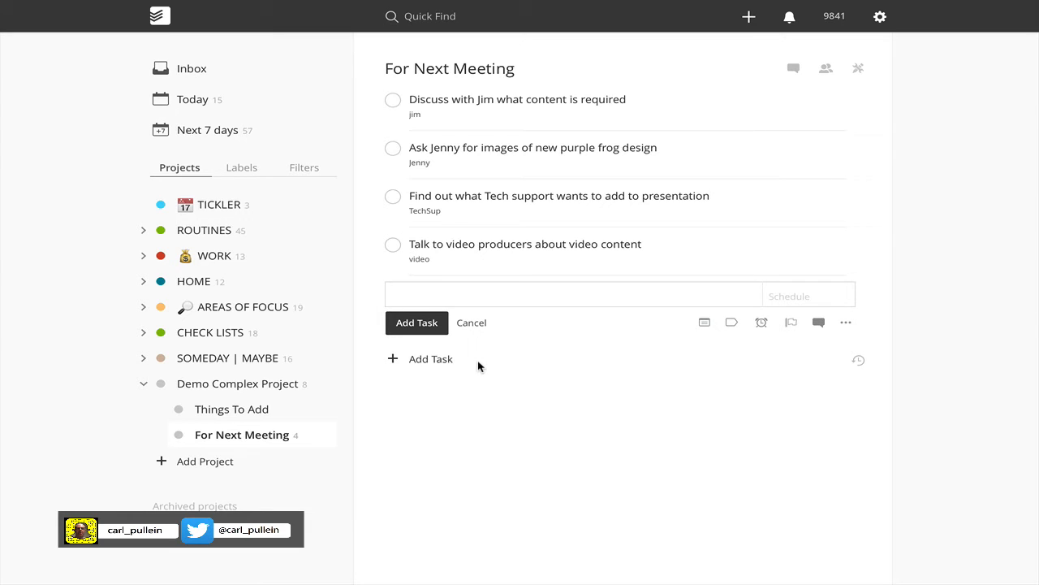
text(*)
text(im)
click(401, 295)
text(!!)
click(419, 322)
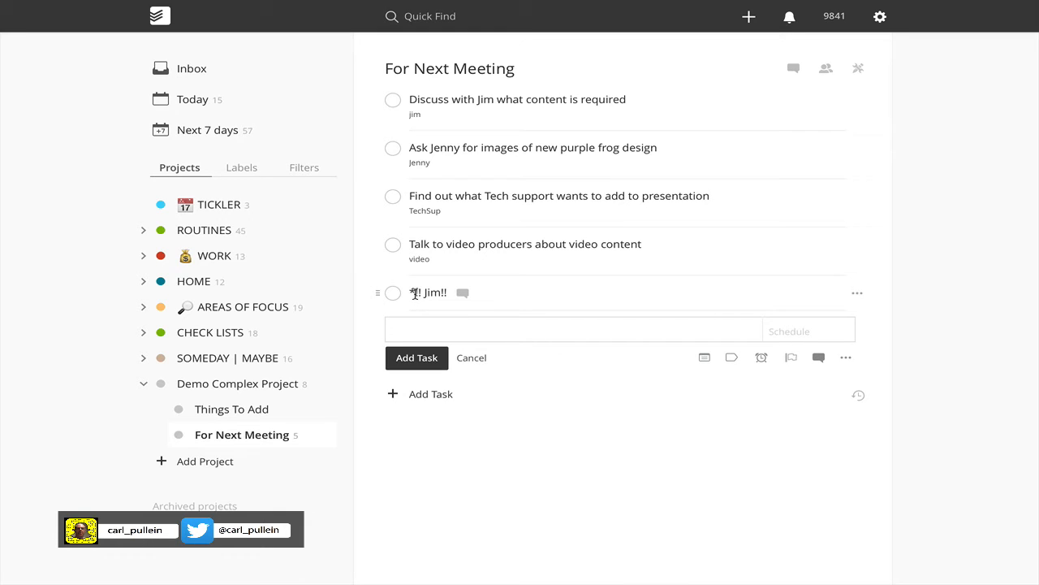
Correct the asterisk and !! markers so the contact's name becomes a bold heading, and nest the required-content discussion task beneath it.
click(418, 293)
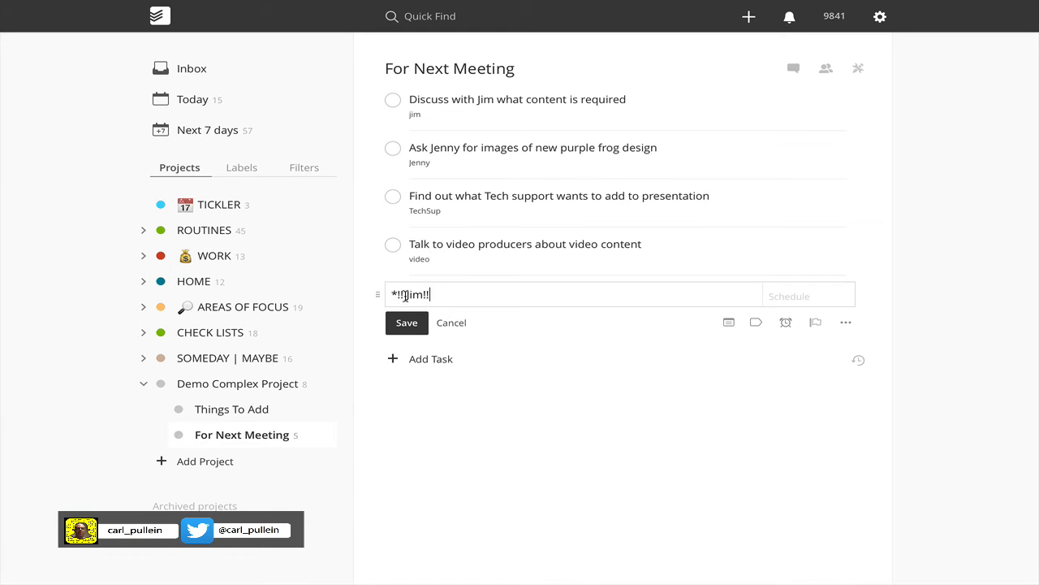
click(405, 294)
key(Delete)
click(394, 295)
click(407, 323)
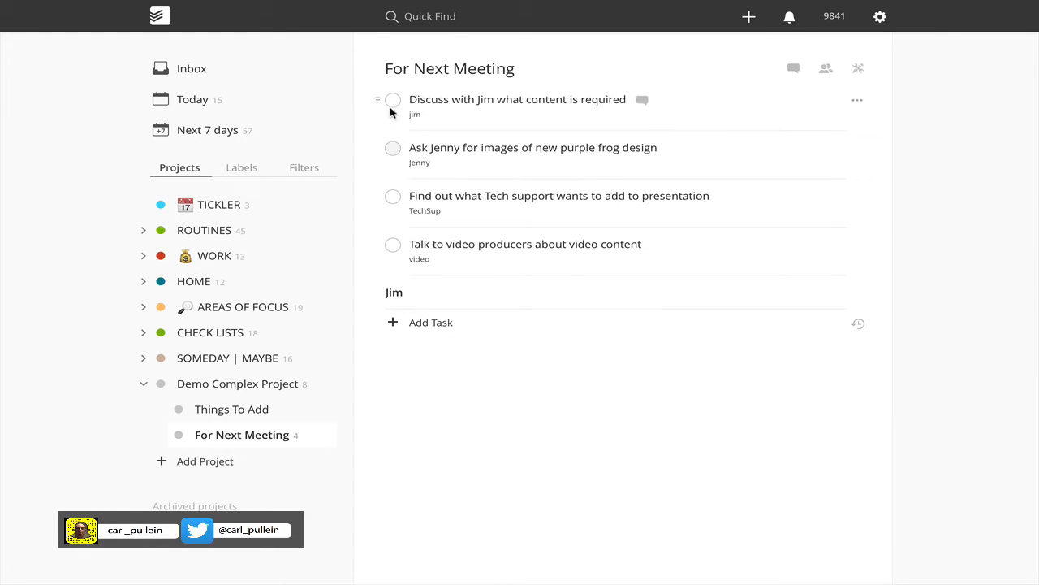
drag(379, 106, 416, 281)
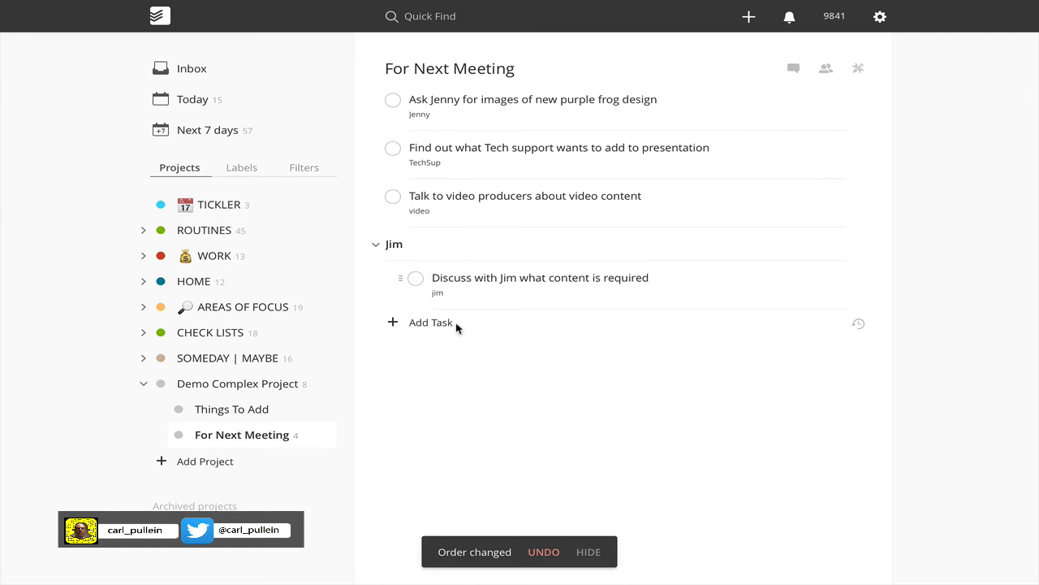
Add the bold heading "* !!Video Producers!!" and nest the task "Talk to video producers about video content" beneath it.
click(424, 324)
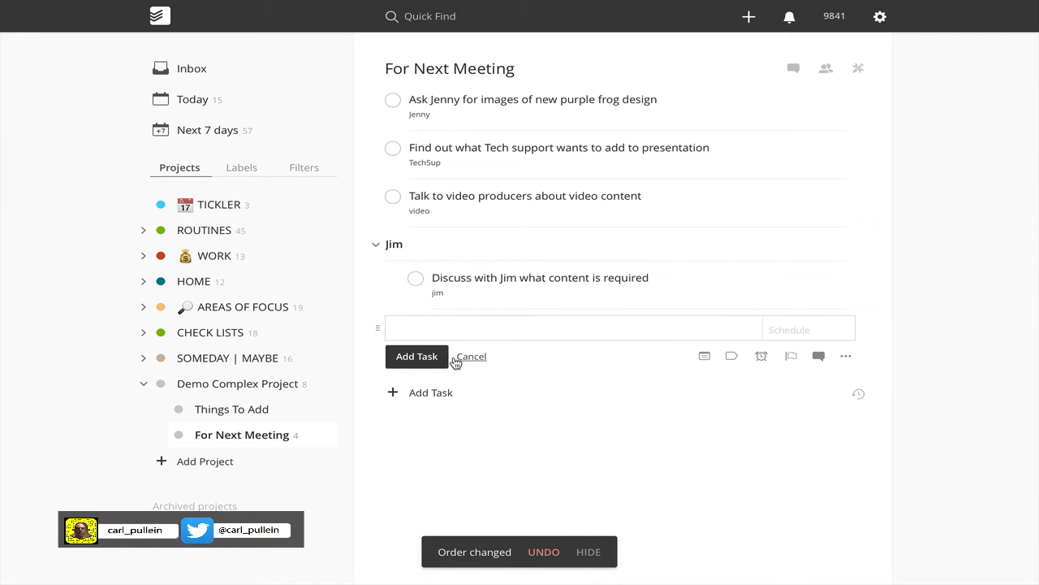
text(* !!Video Prod)
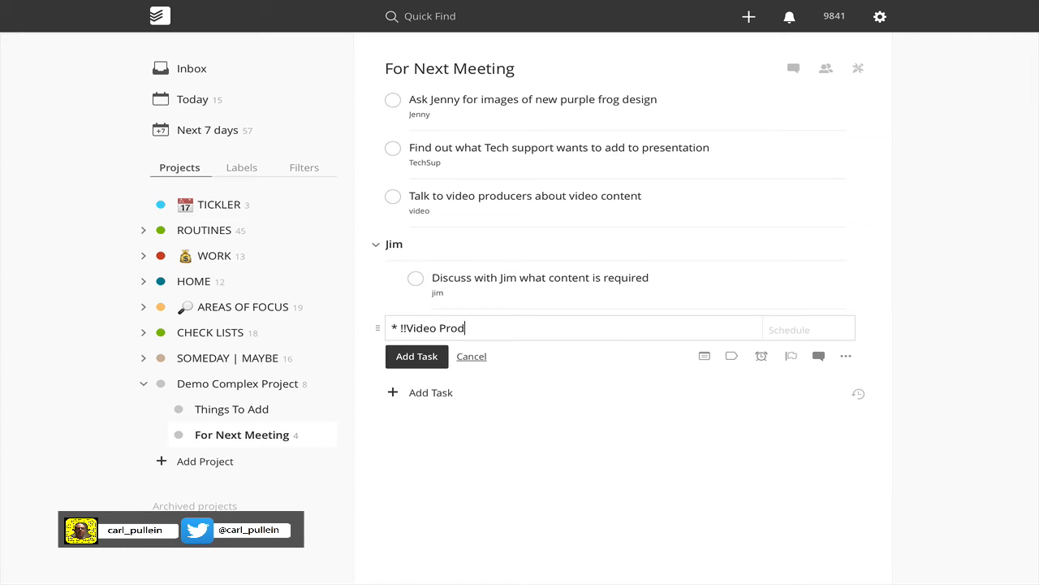
text(ucers!!)
click(435, 357)
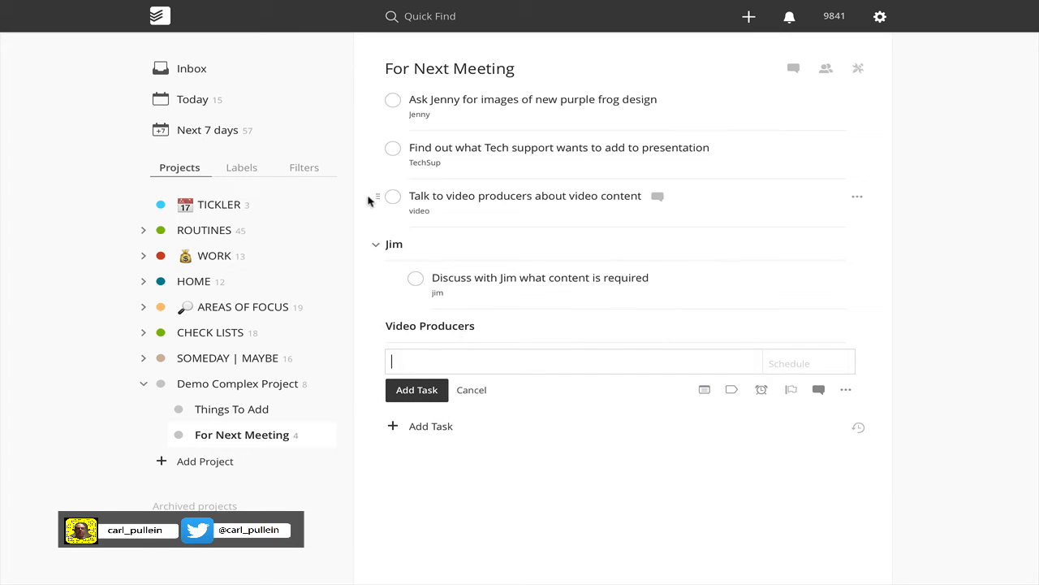
drag(374, 196, 490, 322)
click(474, 390)
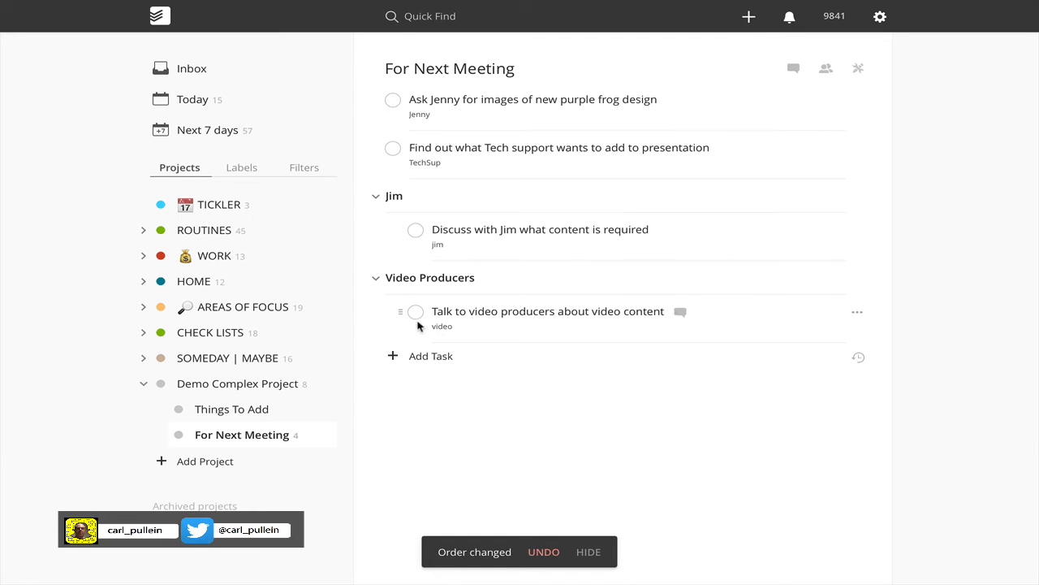
Add a bold heading with the design contact's first name using "* " and !! markers, and nest the purple frog design images task beneath it.
click(436, 358)
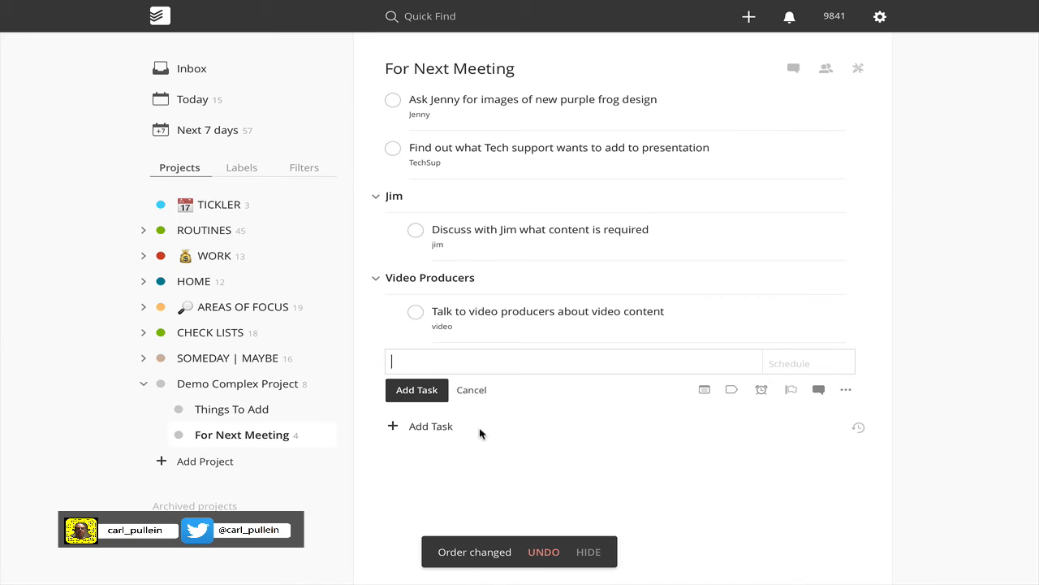
text(* )
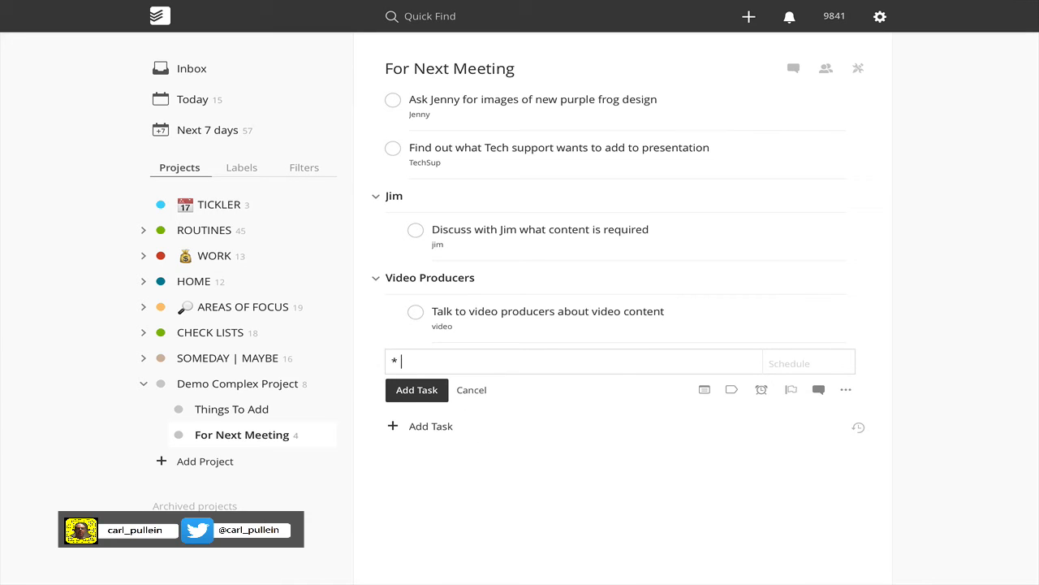
text(!!Jenny!!)
click(422, 390)
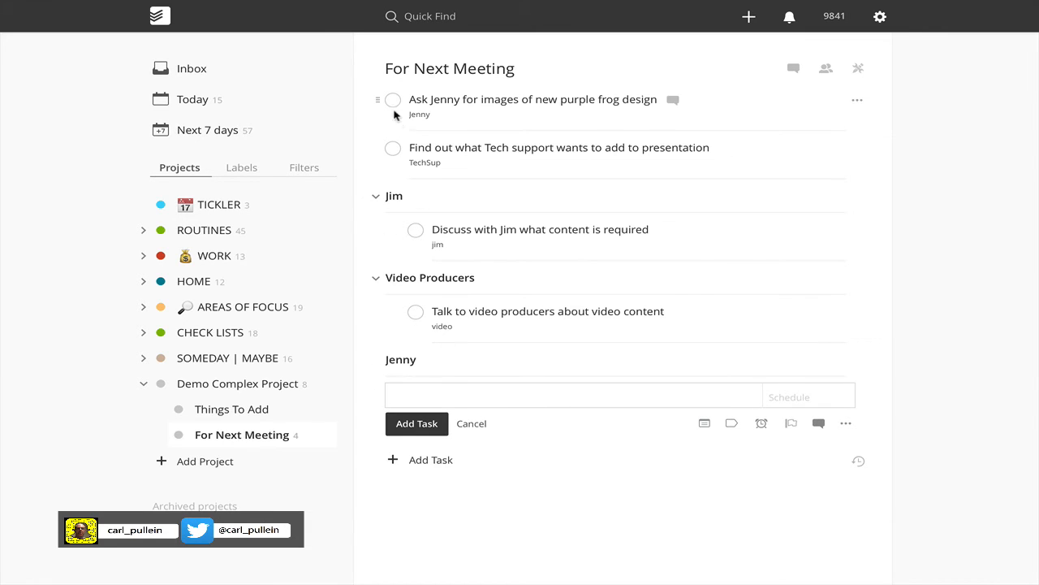
drag(373, 99, 437, 387)
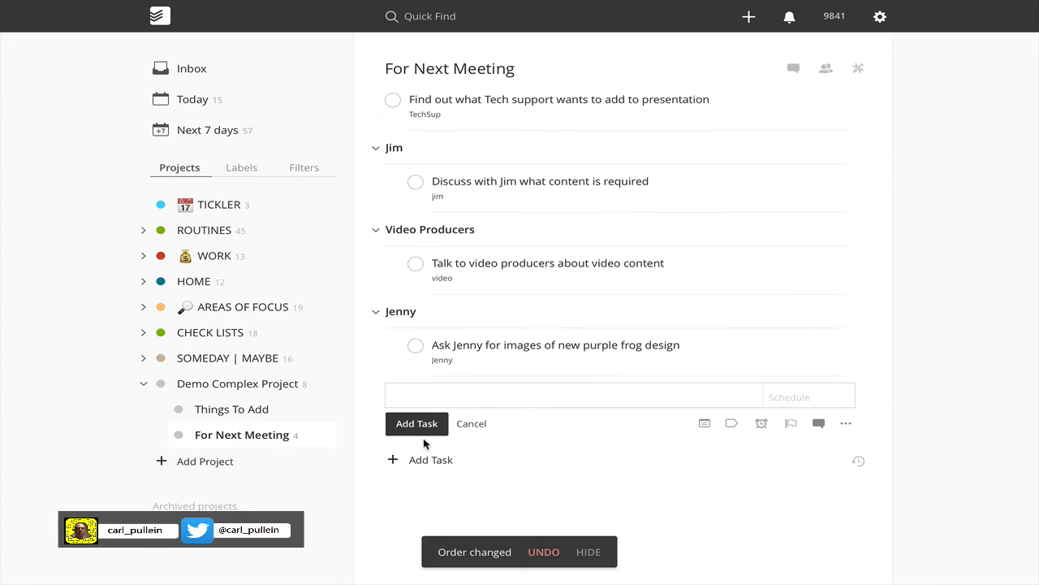
click(467, 423)
Add the bold heading "* !!Tech Support!!" and nest the task "Find out what Tech support wants to add to presentation" beneath it.
click(419, 392)
text(* !!Tech Support!)
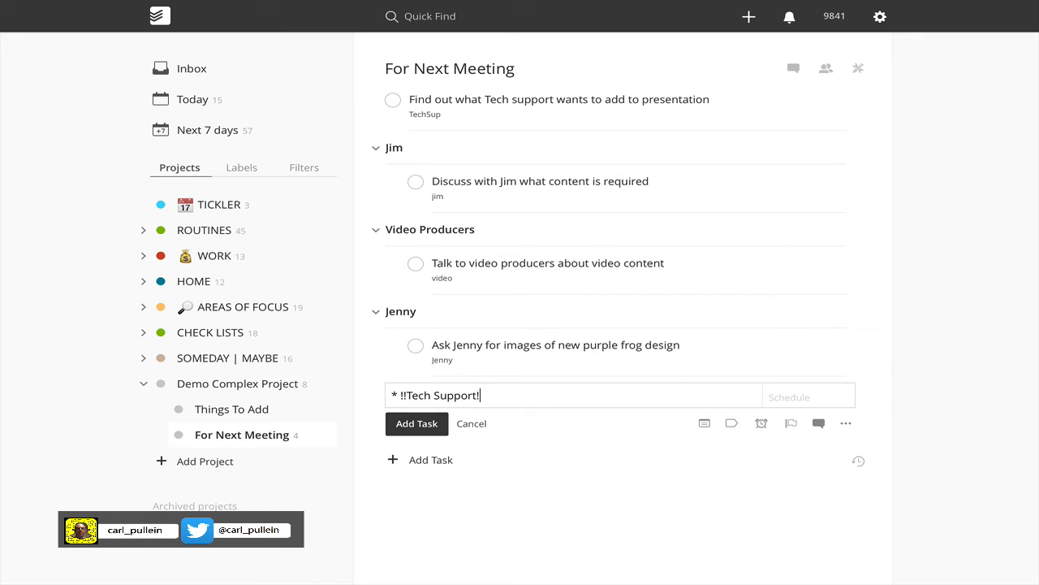
text(!)
click(416, 423)
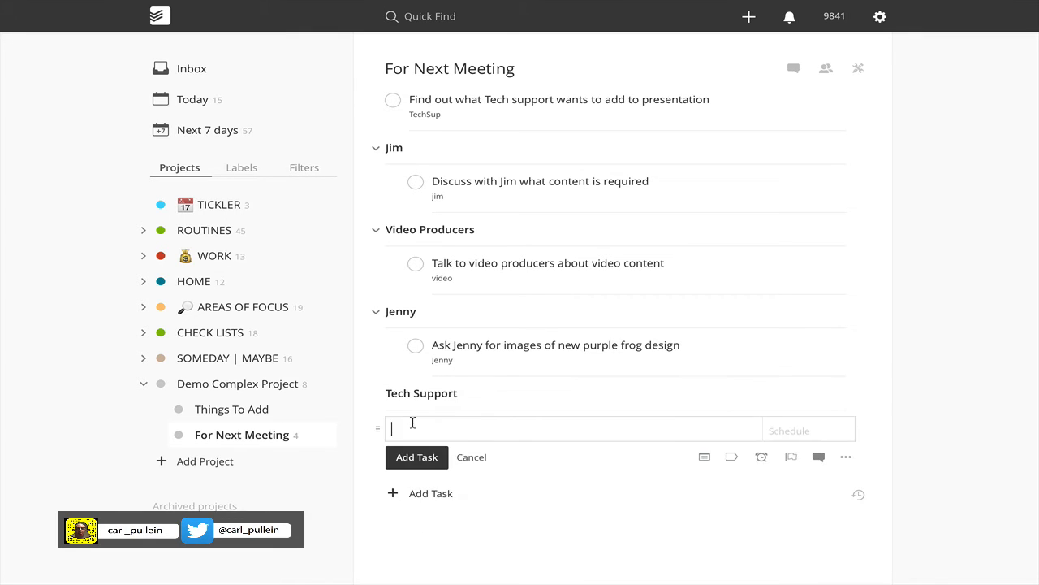
drag(376, 101, 408, 402)
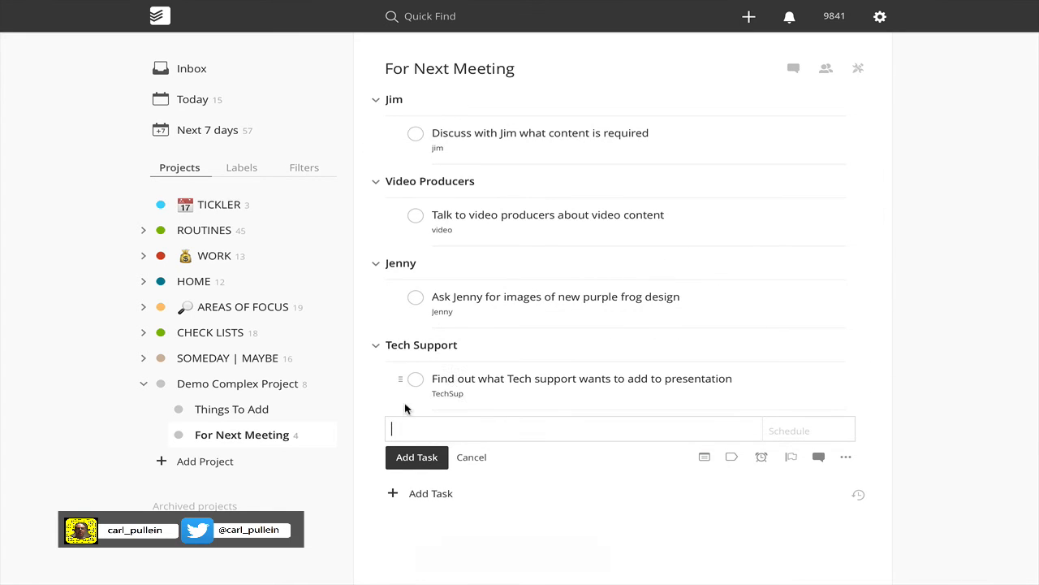
click(465, 458)
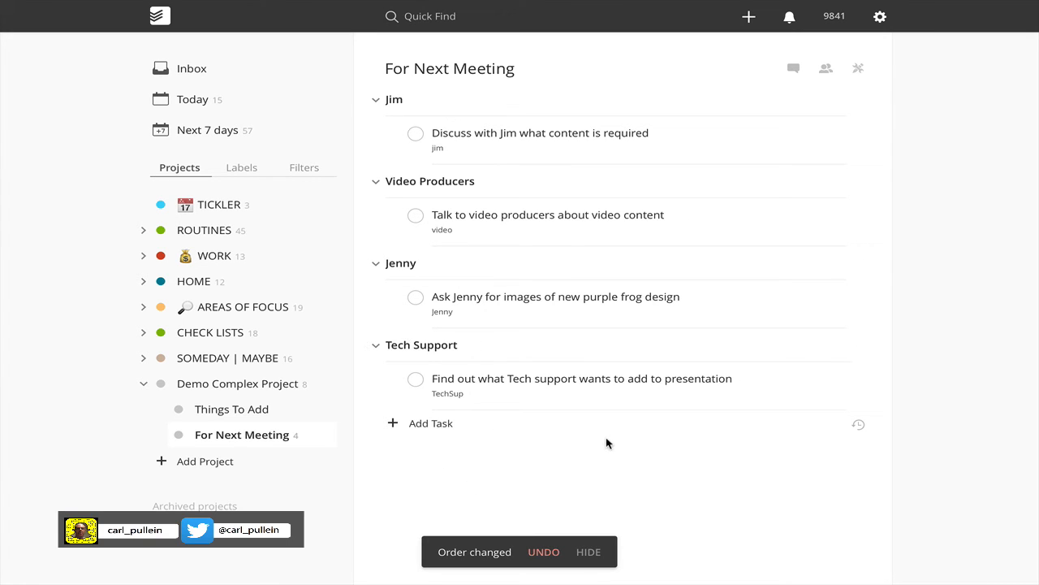
Collapse the Video Producers, Tech Support and design contact headings in For Next Meeting.
click(376, 183)
click(376, 215)
click(376, 215)
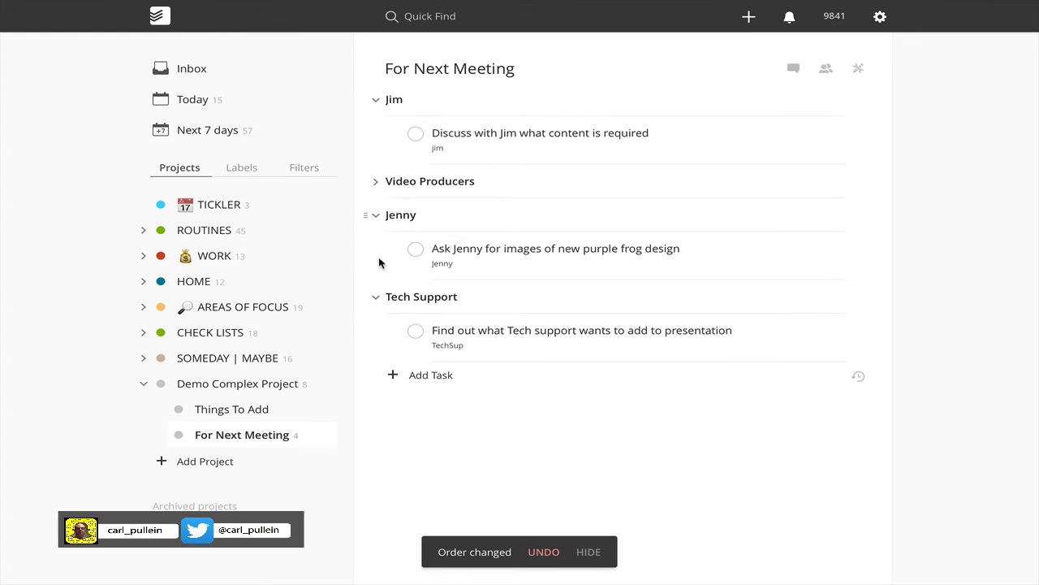
click(376, 298)
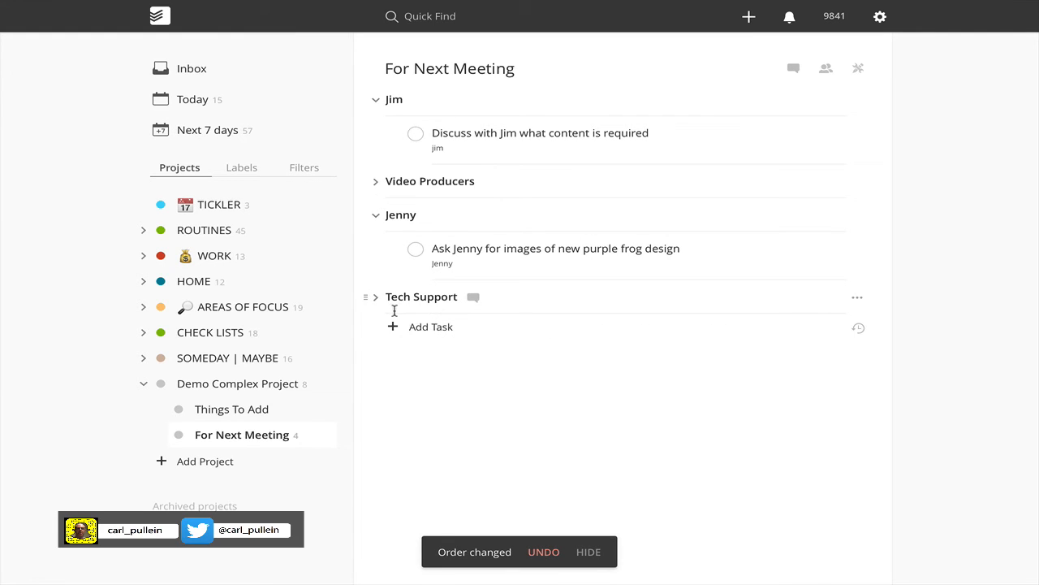
click(376, 216)
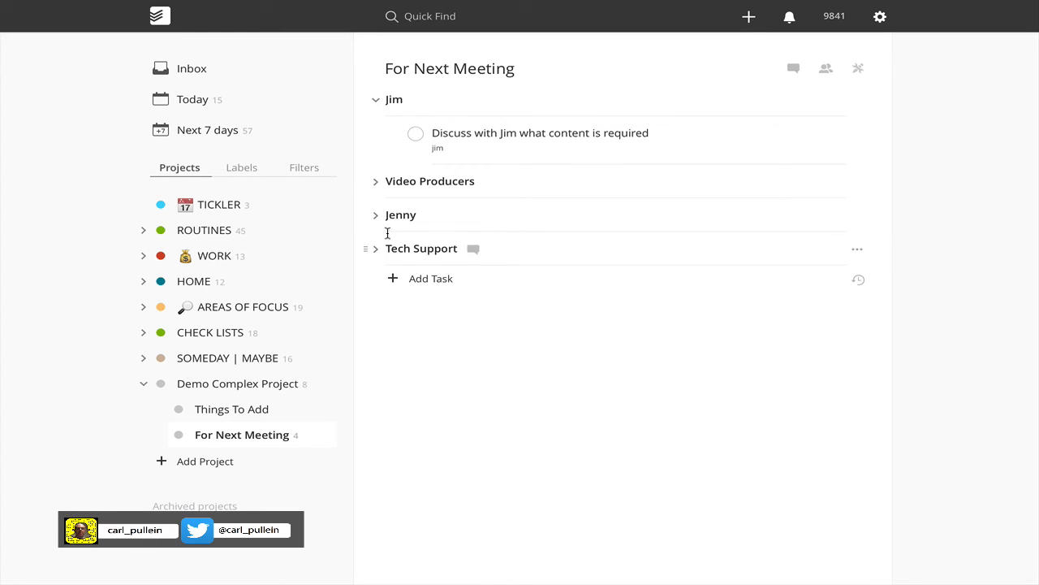
Open Demo Complex Project and collapse the content contact's heading, the first one under For Next Meeting.
click(202, 393)
scroll(586, 419, down, 1)
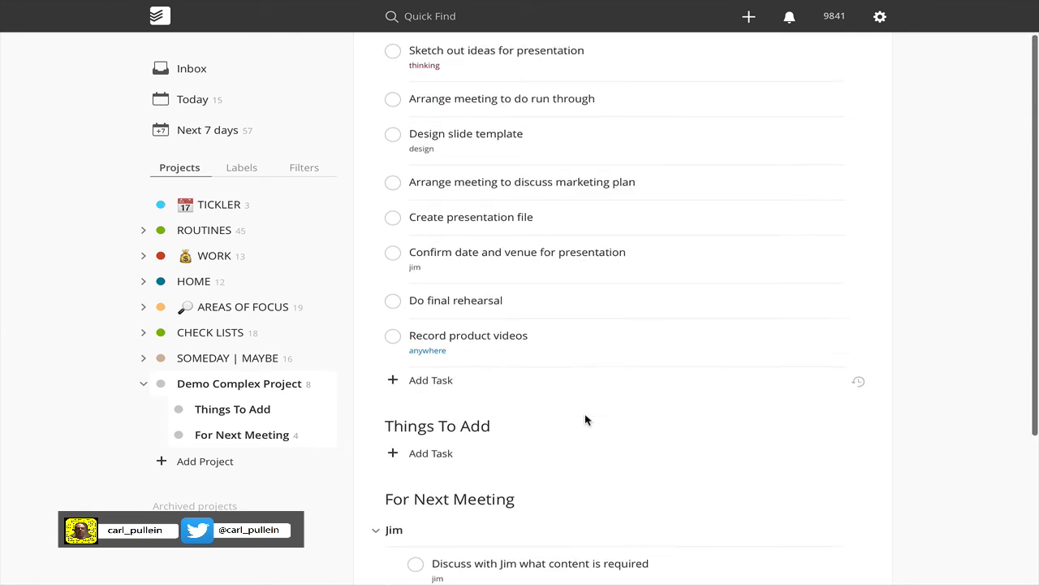
scroll(585, 415, down, 3)
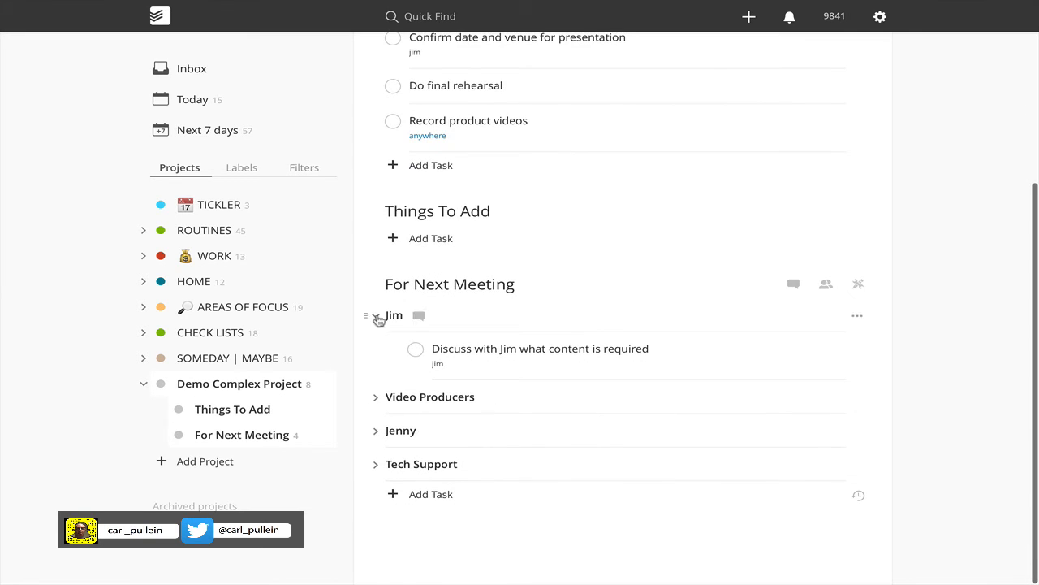
click(377, 317)
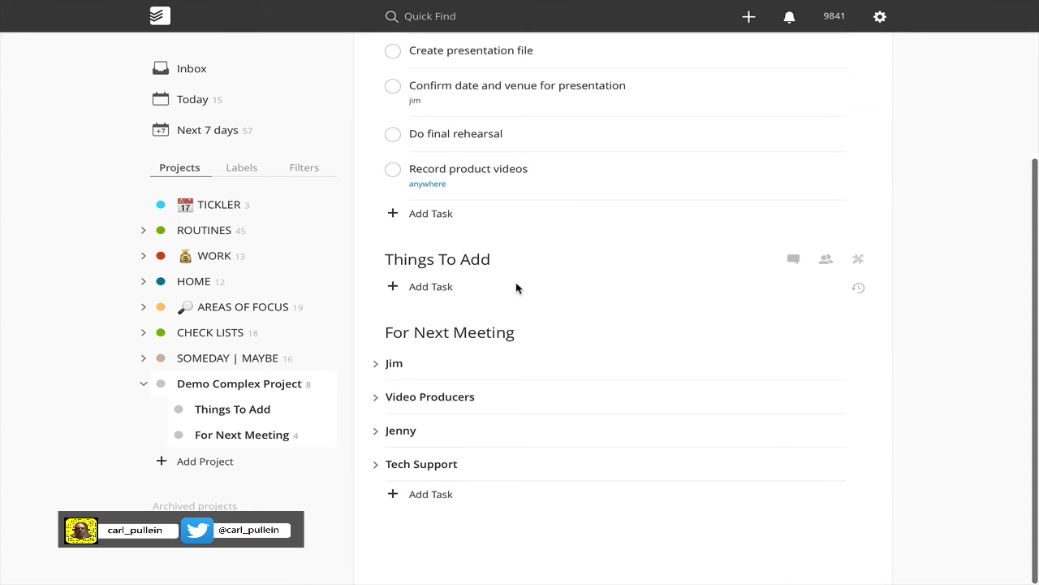
Reorder the Demo Complex Project tasks: marketing plan meeting, product videos, slide template, presentation file after the sketching task, and run-through meeting before the final rehearsal.
scroll(515, 282, up, 2)
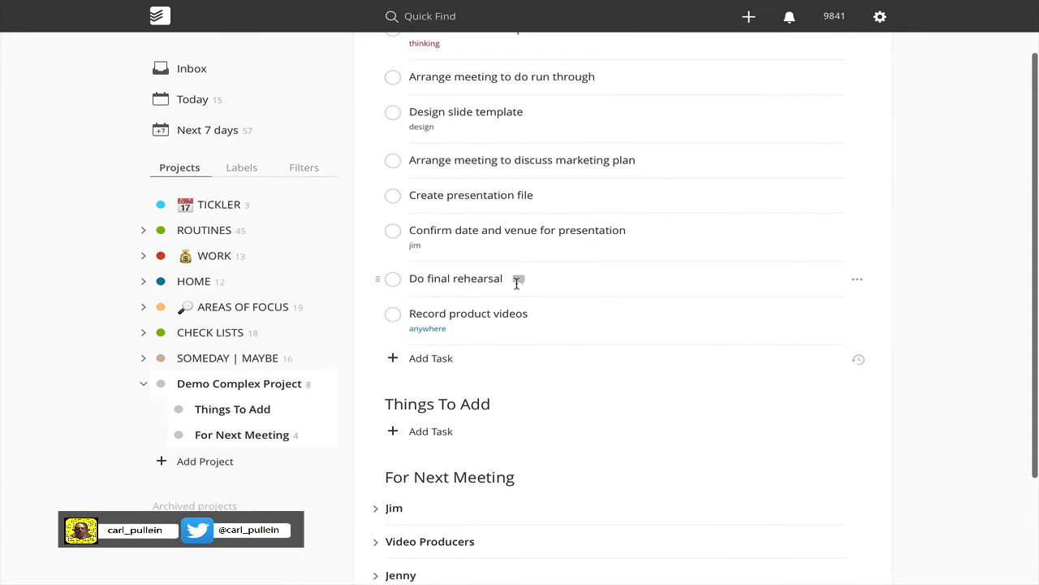
scroll(516, 282, up, 1)
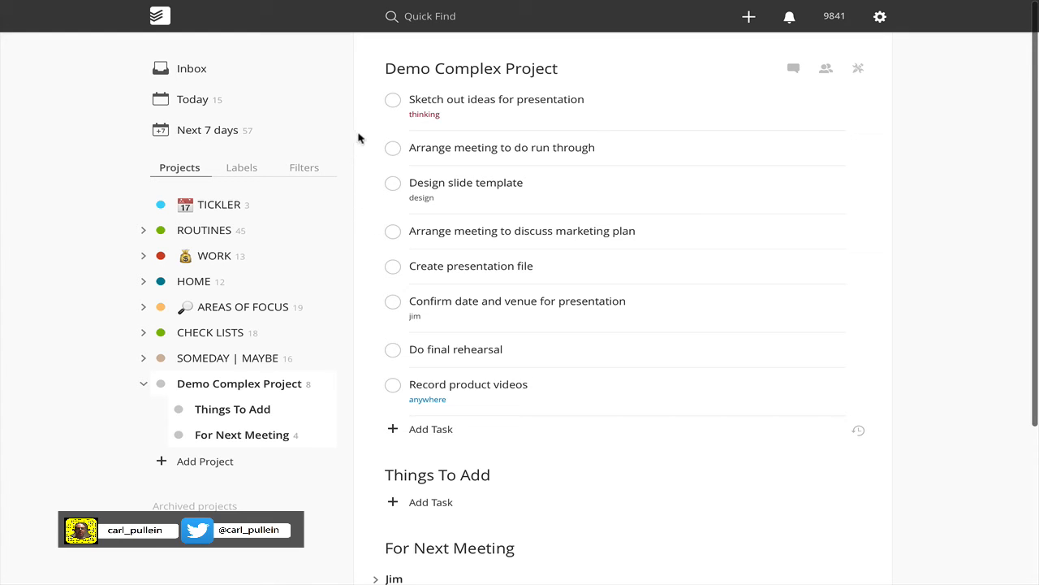
drag(374, 148, 381, 329)
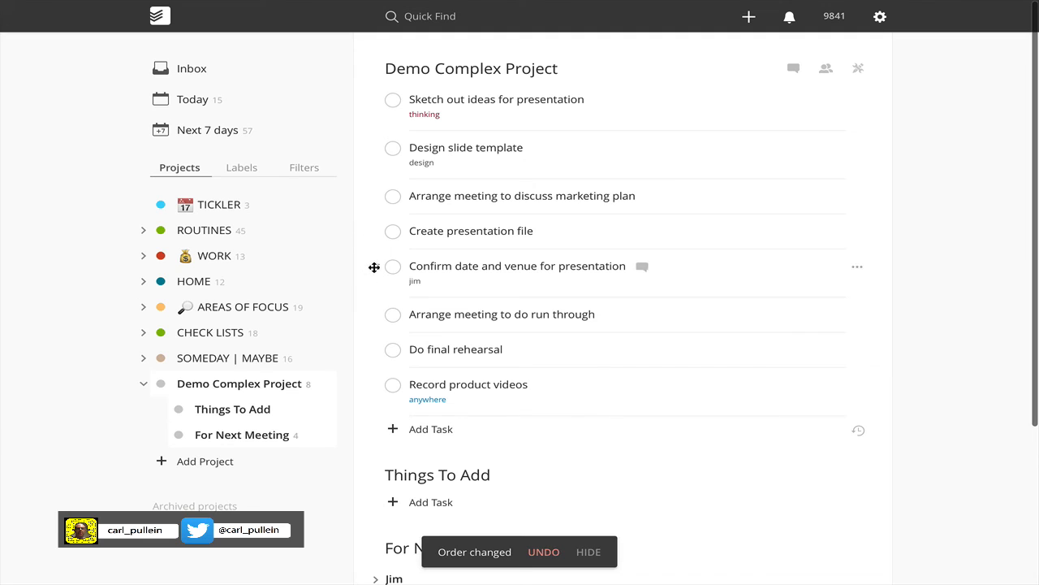
drag(381, 234, 372, 146)
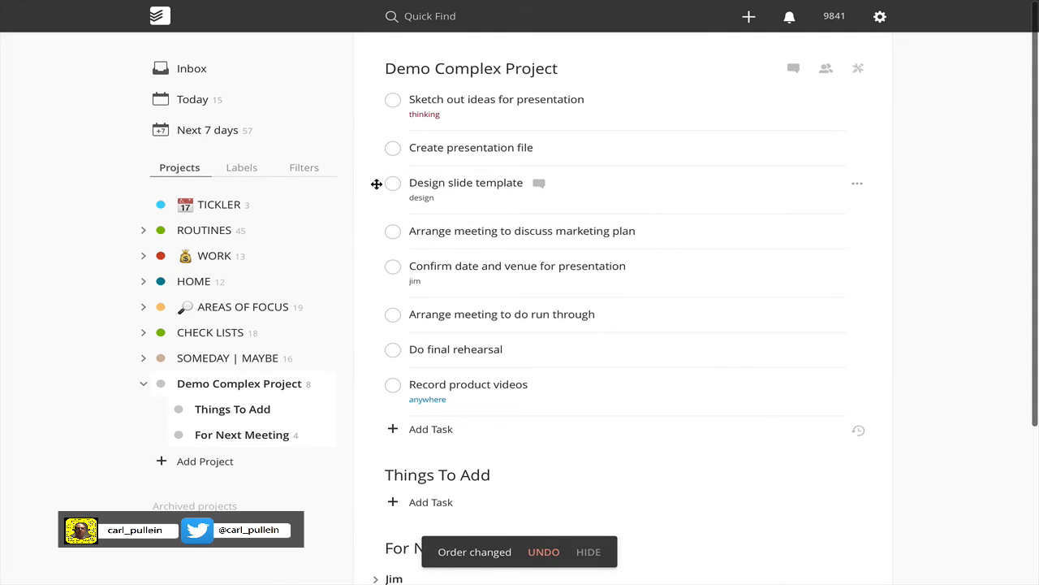
drag(373, 182, 375, 143)
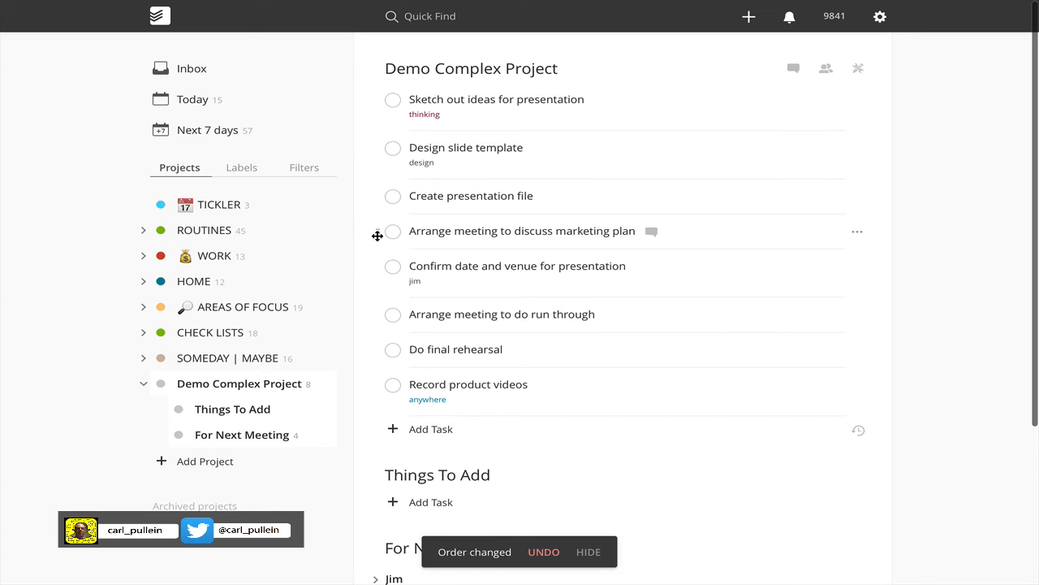
drag(377, 236, 372, 147)
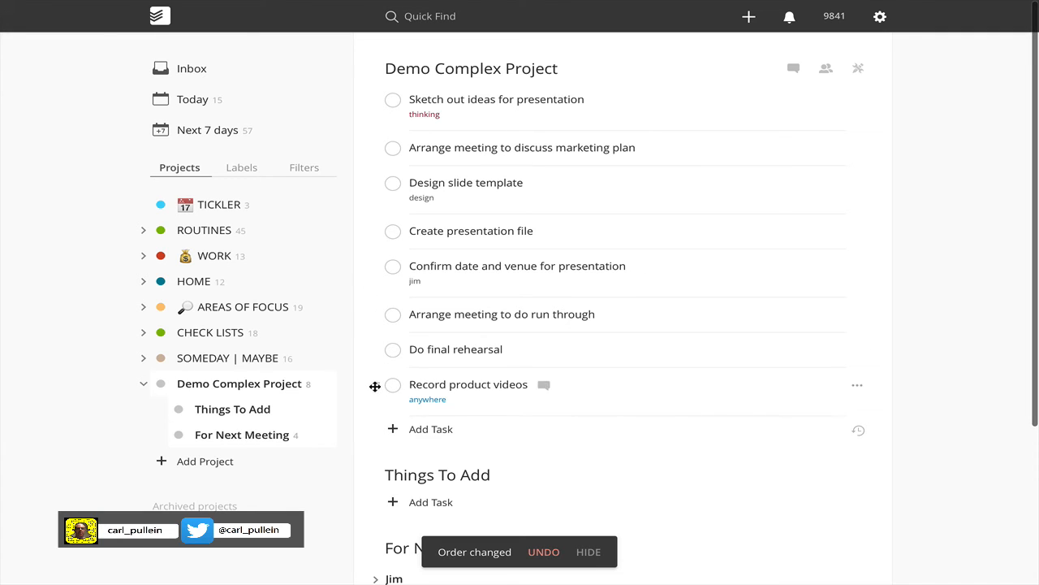
drag(374, 386, 365, 191)
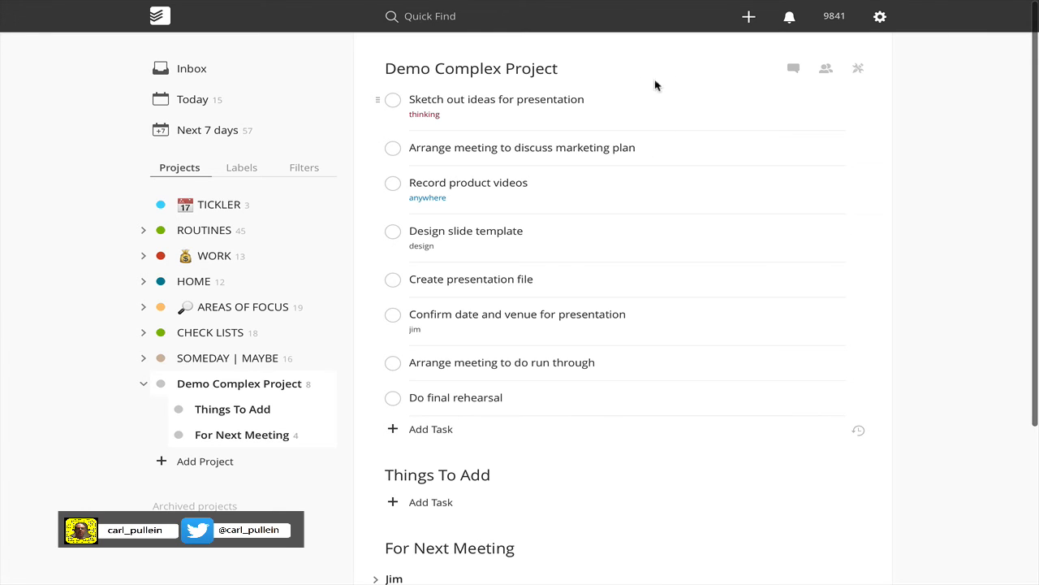
Schedule the task "Sketch out ideas for presentation" with the recurring date "Ev day from tomorrow" and save it.
click(770, 102)
click(773, 103)
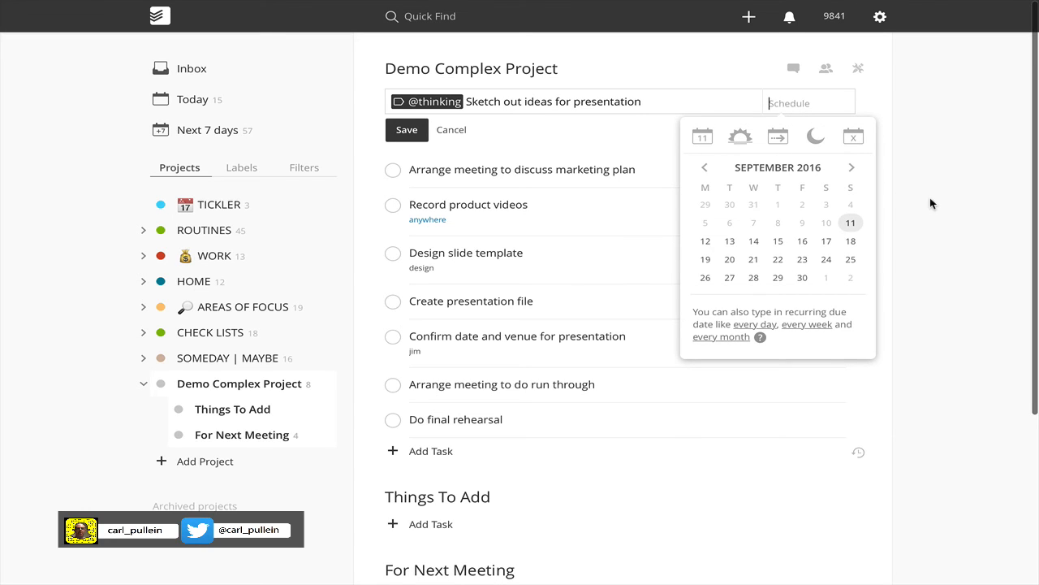
text(Ev)
text( day)
text( from tomorr)
text(ow)
key(Return)
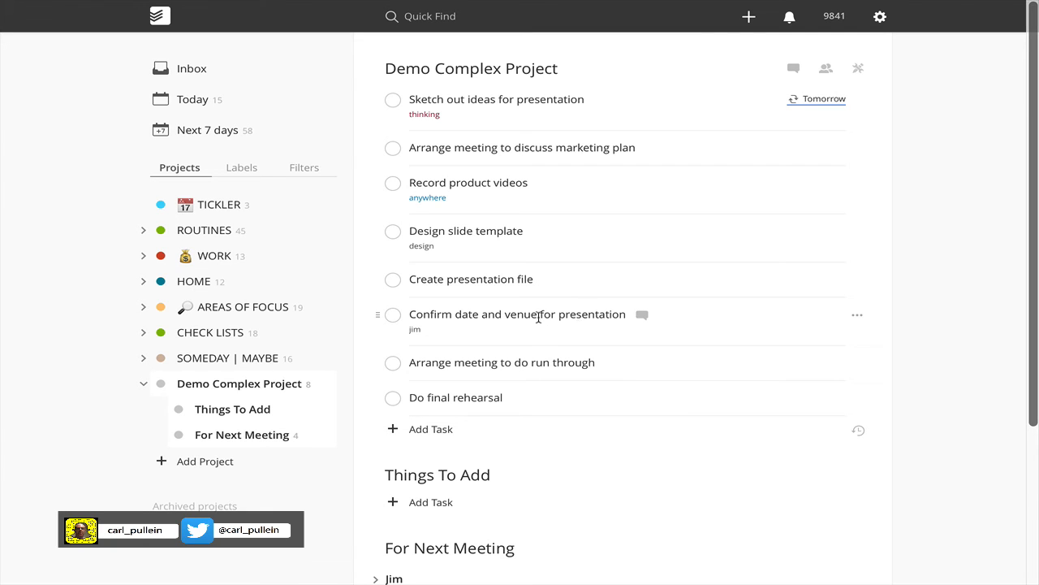
scroll(545, 329, down, 5)
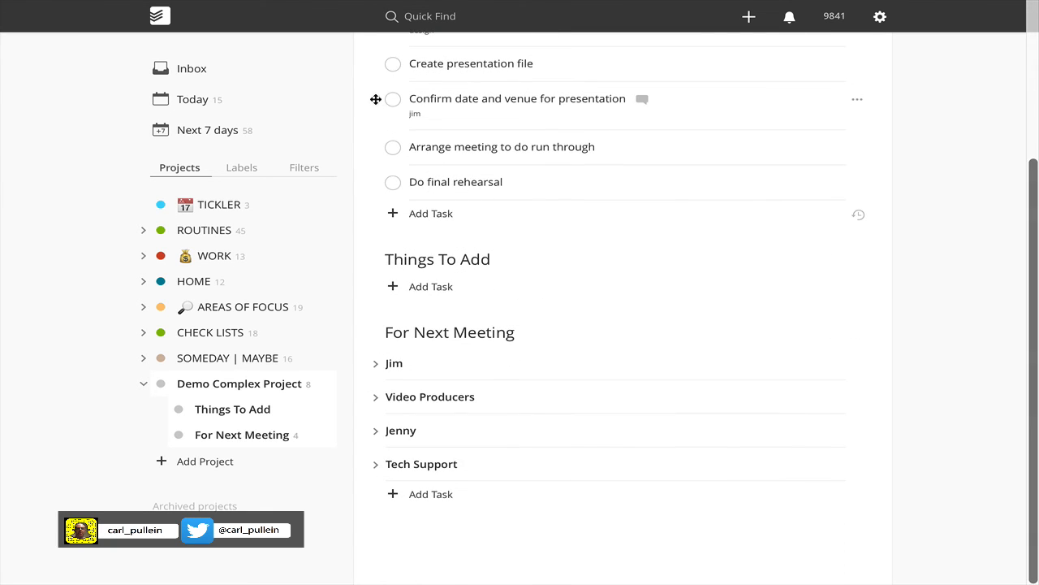
Move the task "Confirm date and venue for presentation" under the first contact's heading in For Next Meeting, and collapse that heading.
drag(375, 99, 374, 101)
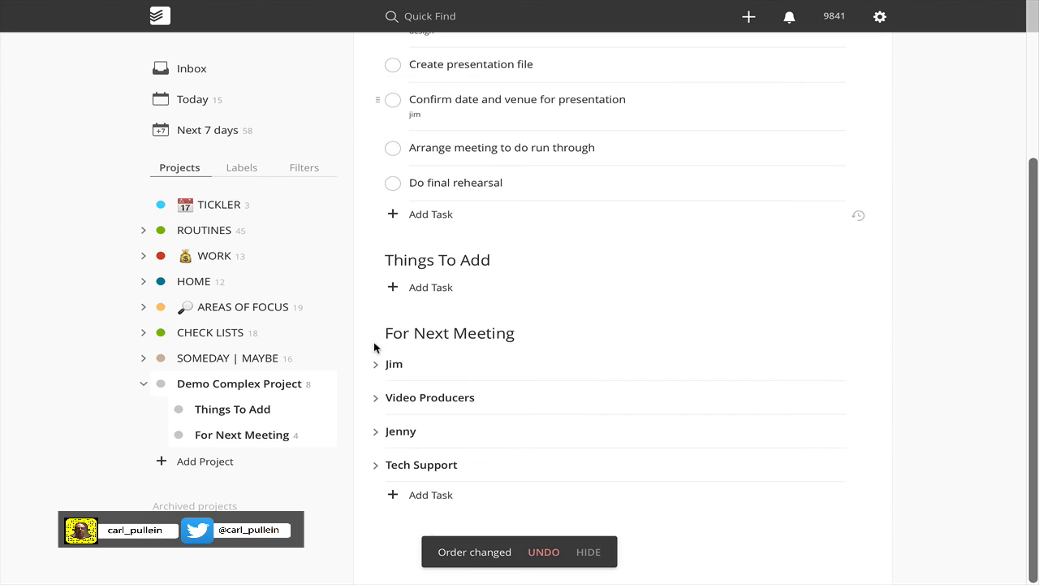
click(375, 364)
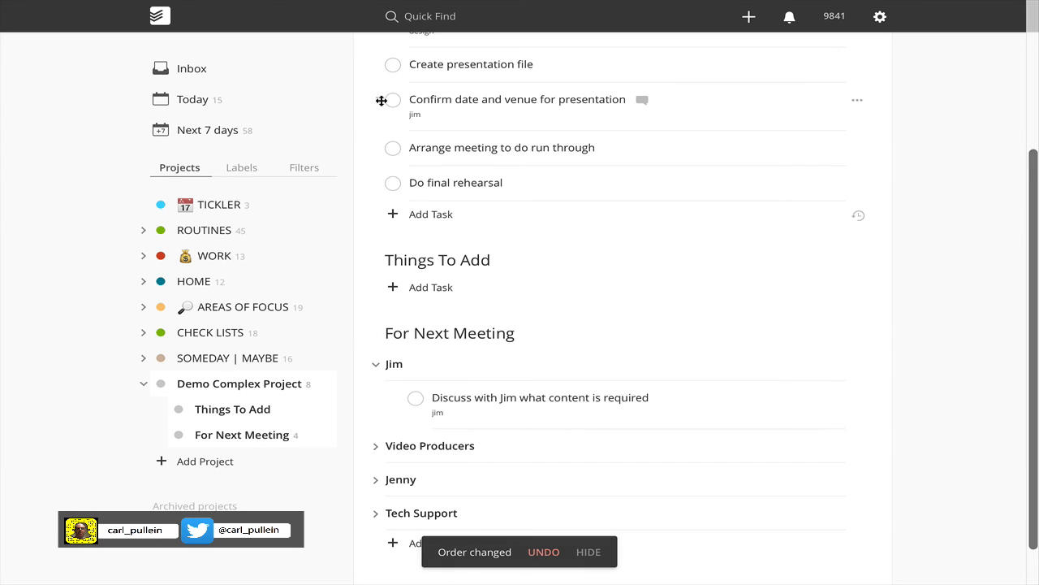
drag(376, 99, 401, 396)
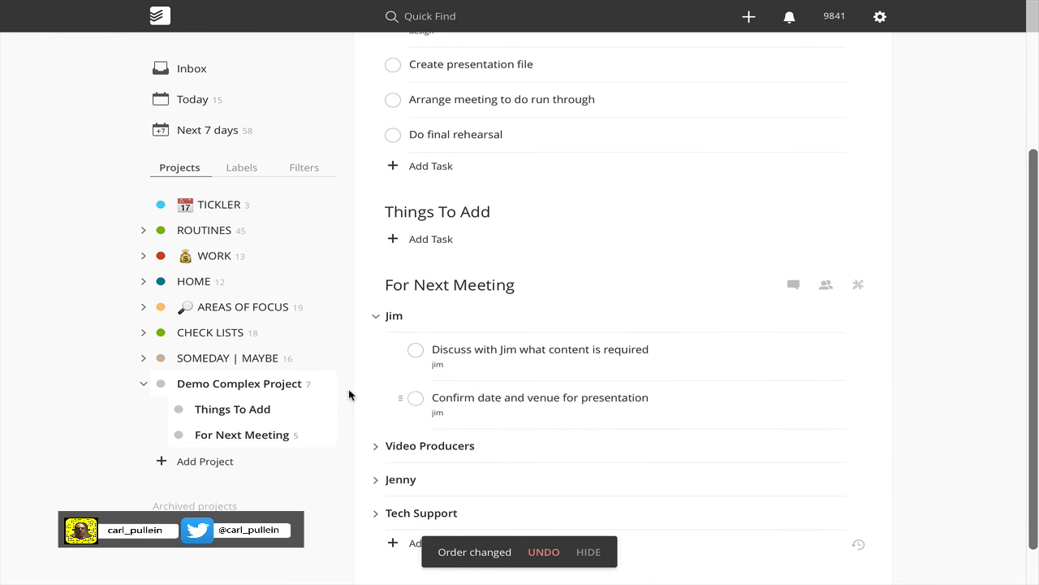
click(376, 316)
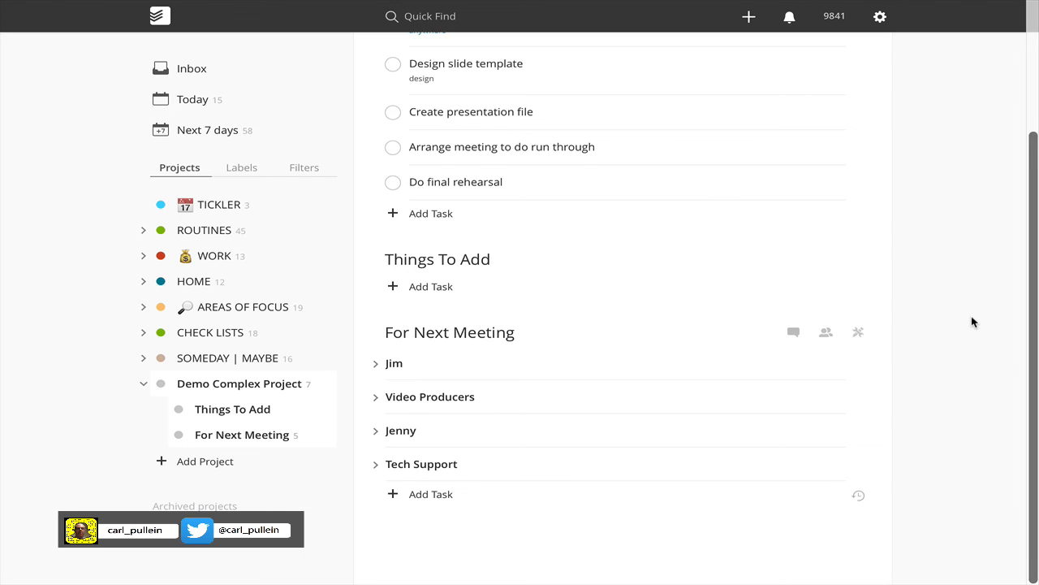
Review the Demo Complex Project's task order and sub-project sections, and view the available actions for "Sketch out ideas for presentation".
scroll(973, 322, up, 3)
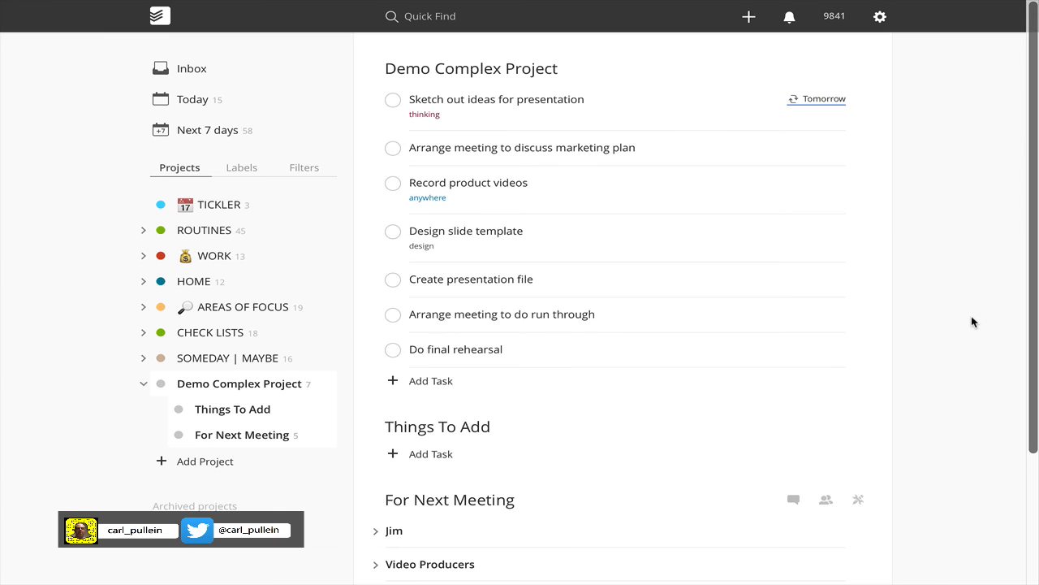
scroll(972, 323, down, 3)
scroll(973, 322, up, 3)
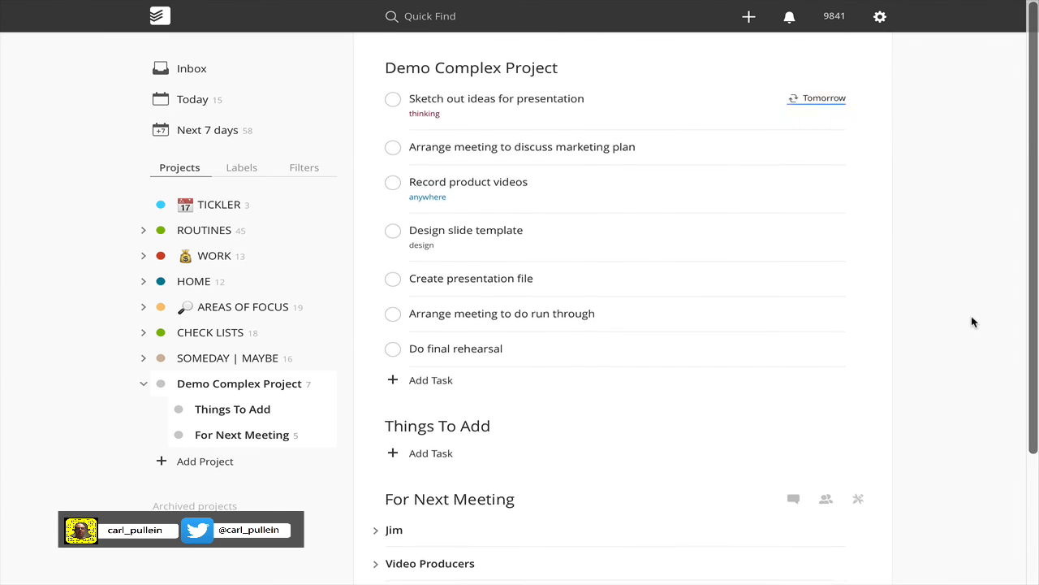
scroll(973, 323, down, 2)
scroll(973, 322, up, 3)
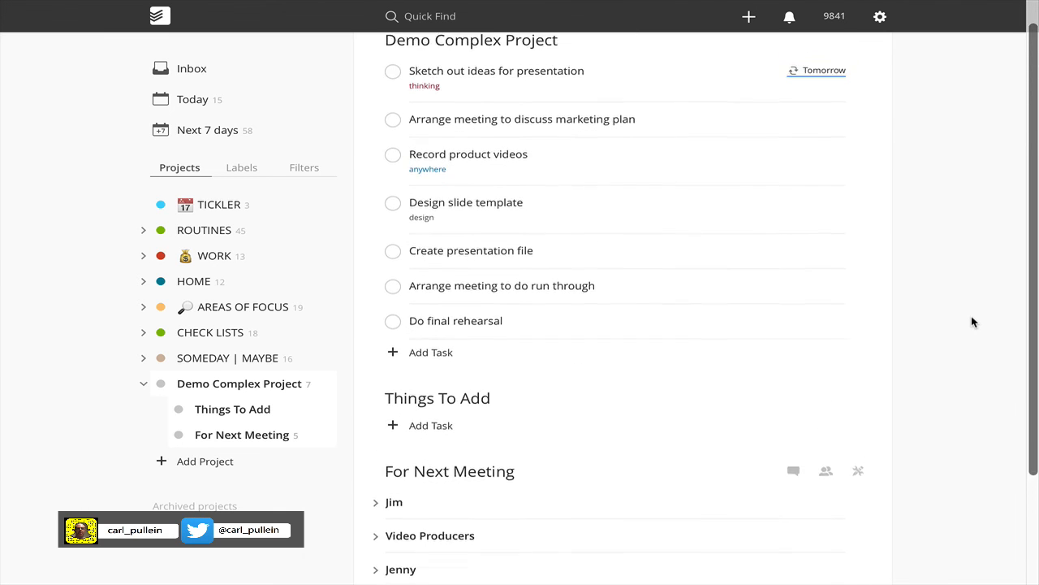
click(237, 382)
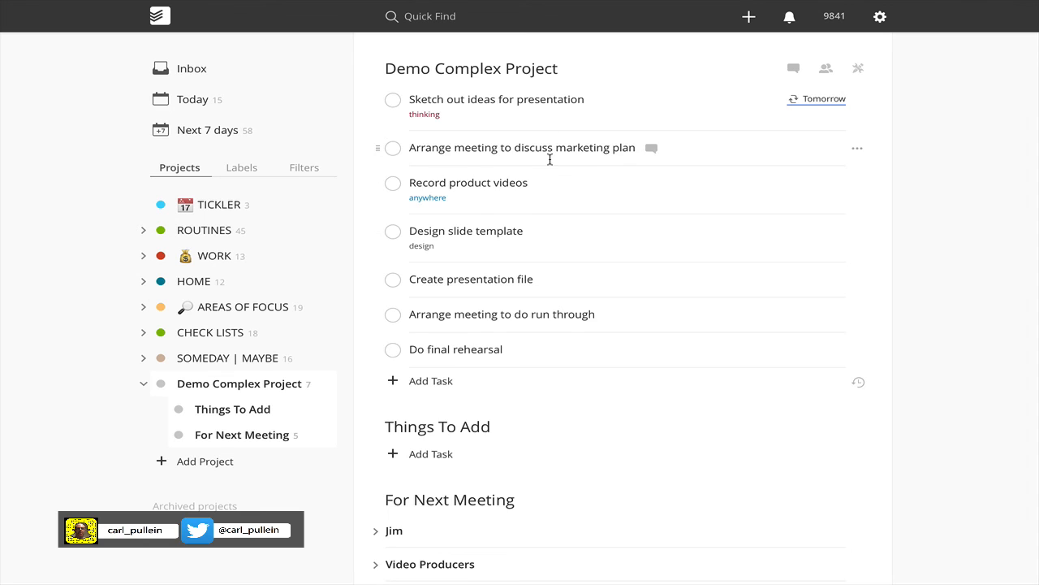
scroll(550, 158, down, 3)
scroll(550, 159, up, 3)
scroll(550, 159, down, 3)
scroll(550, 159, up, 3)
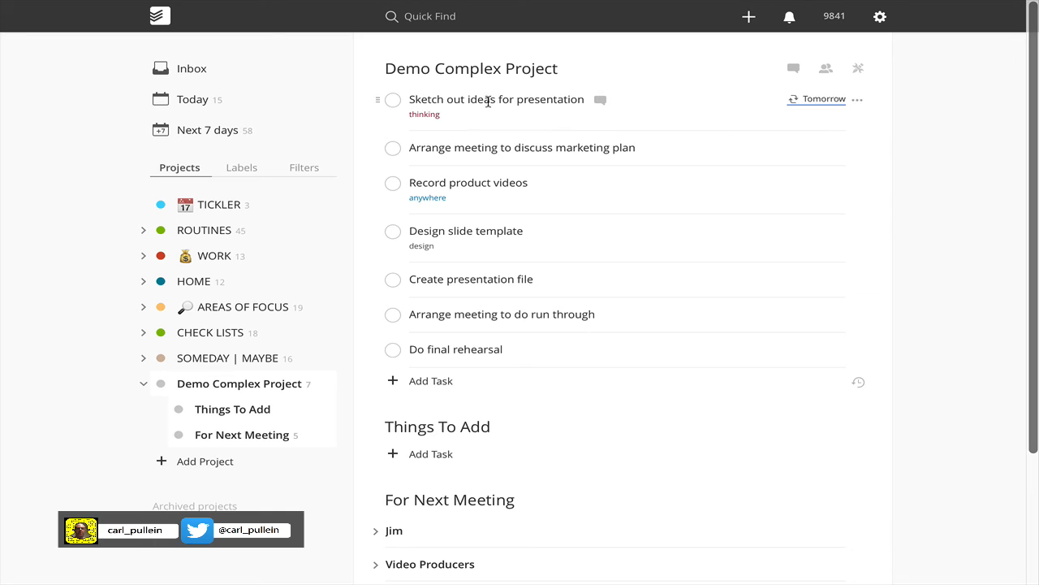
click(857, 101)
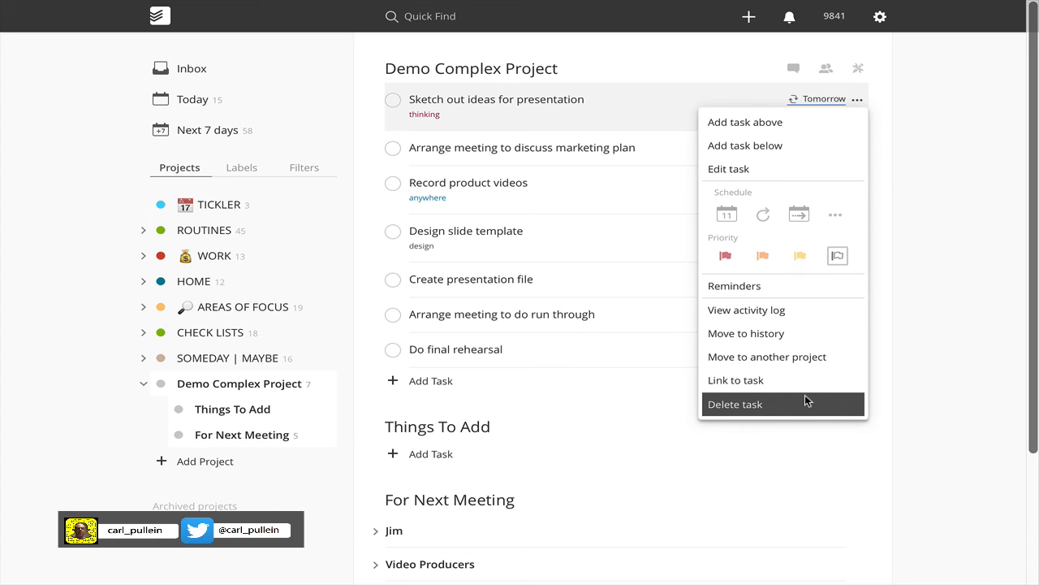
click(960, 252)
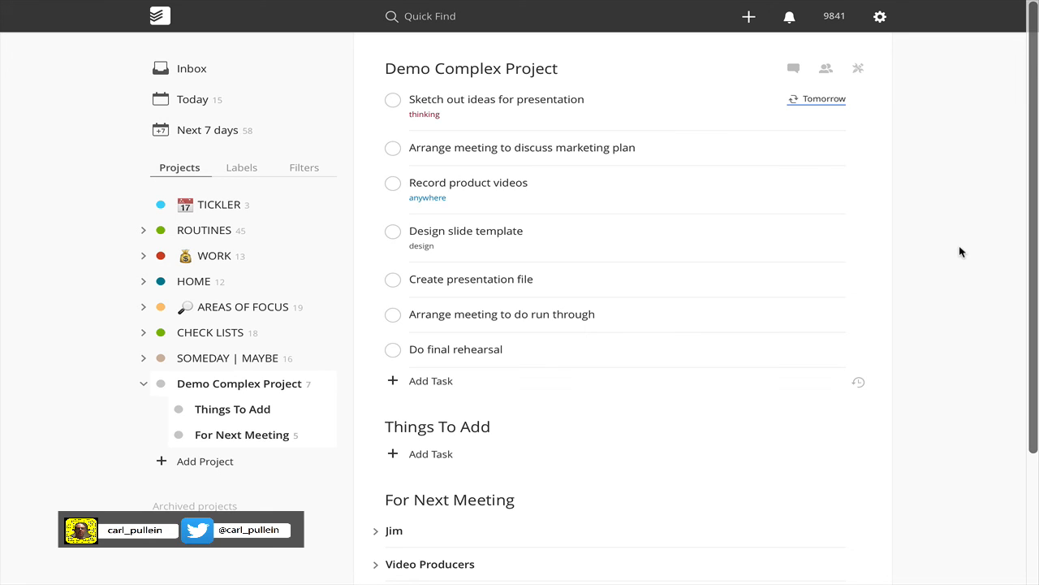